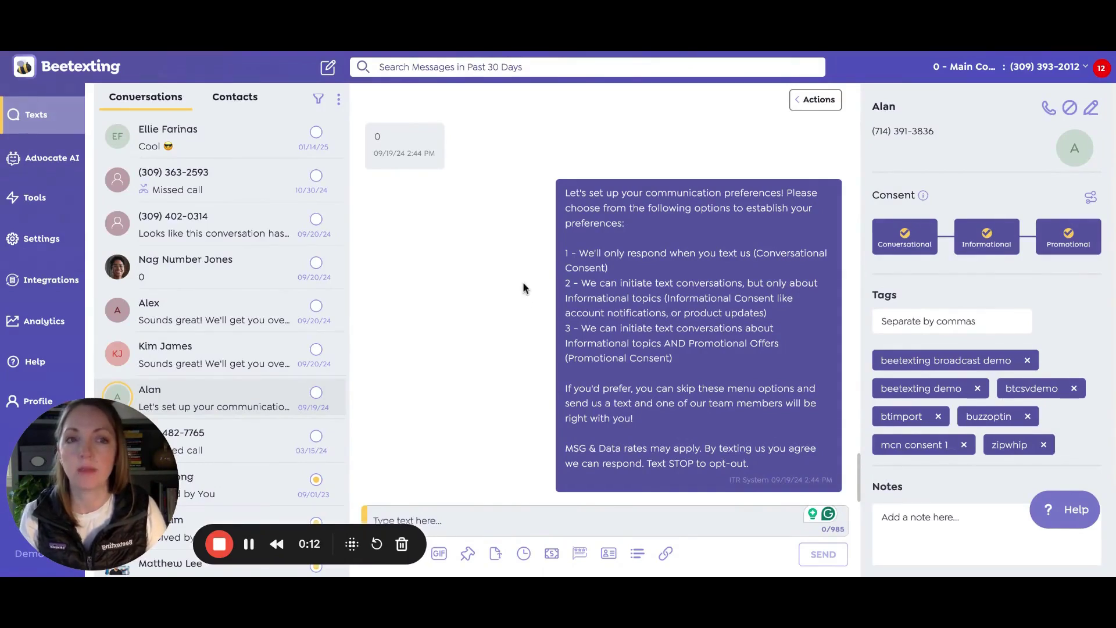
left_click(33, 200)
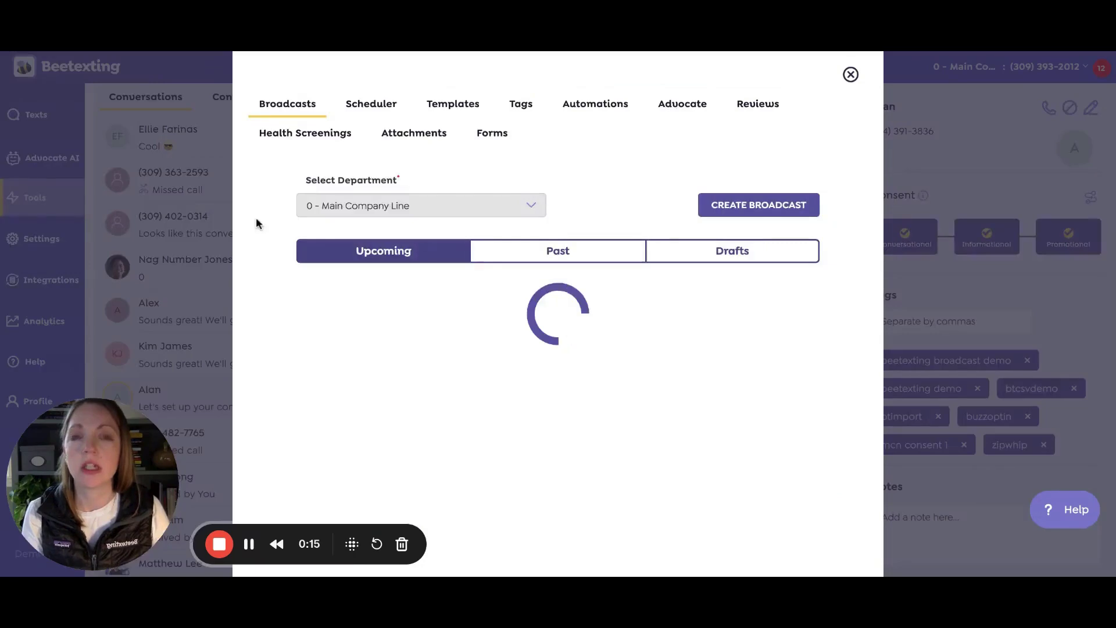
left_click(524, 109)
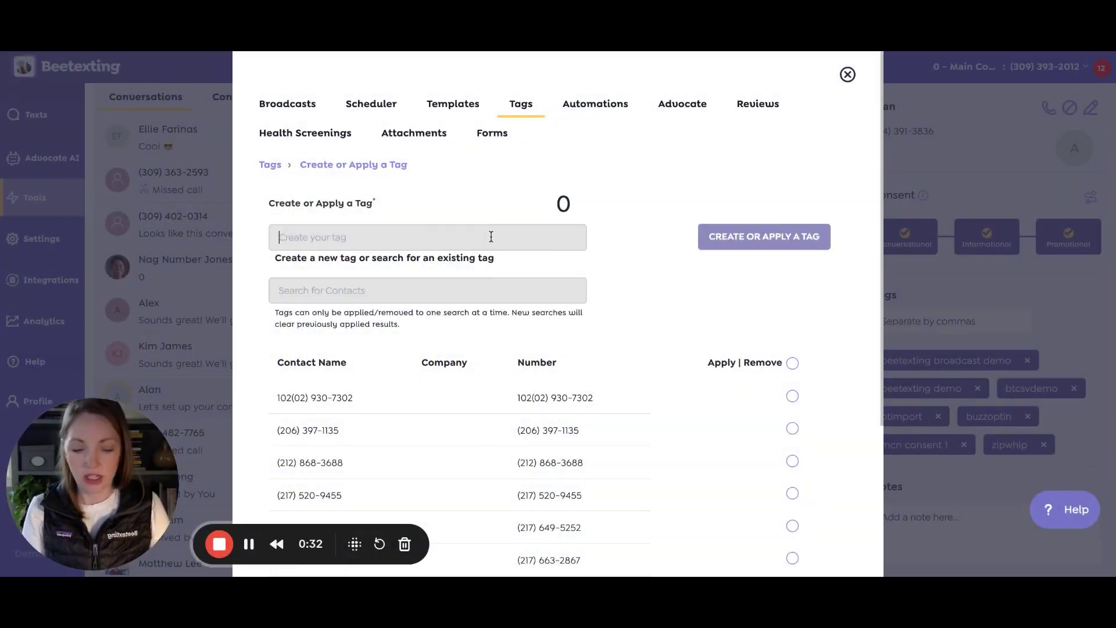
type("main - consent - 1")
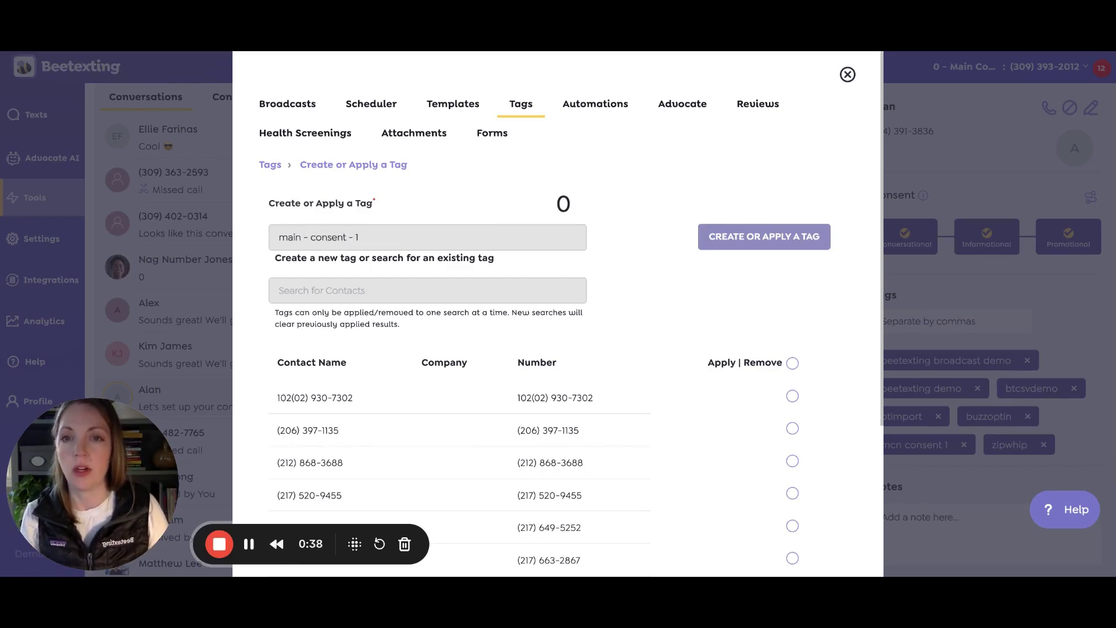
left_click(472, 296)
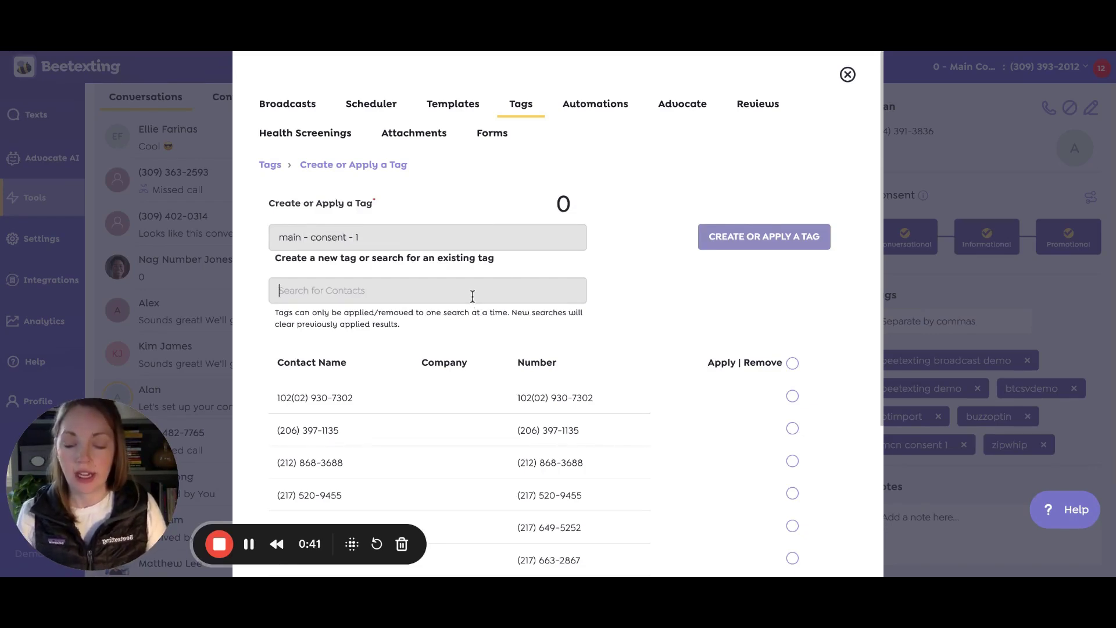
type("luke")
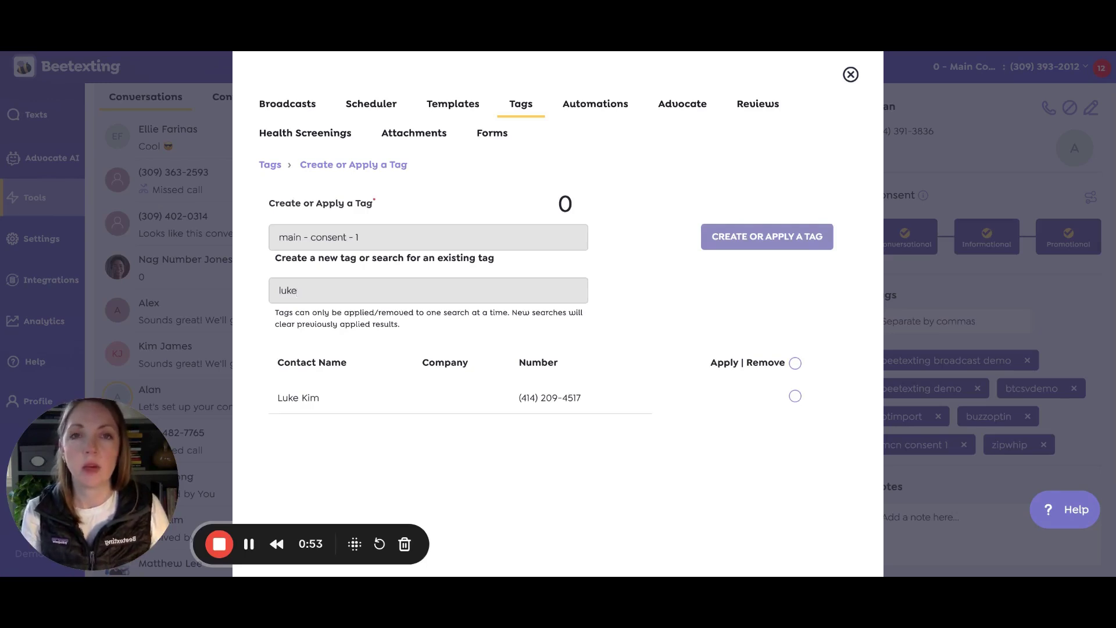
left_click(795, 396)
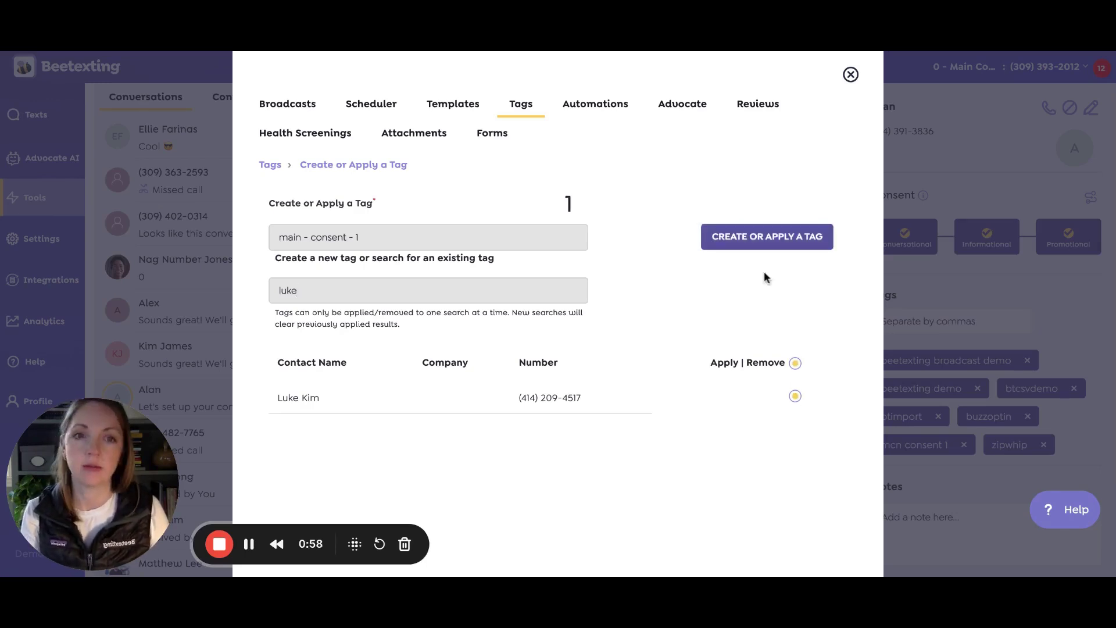
left_click(766, 237)
left_click(738, 183)
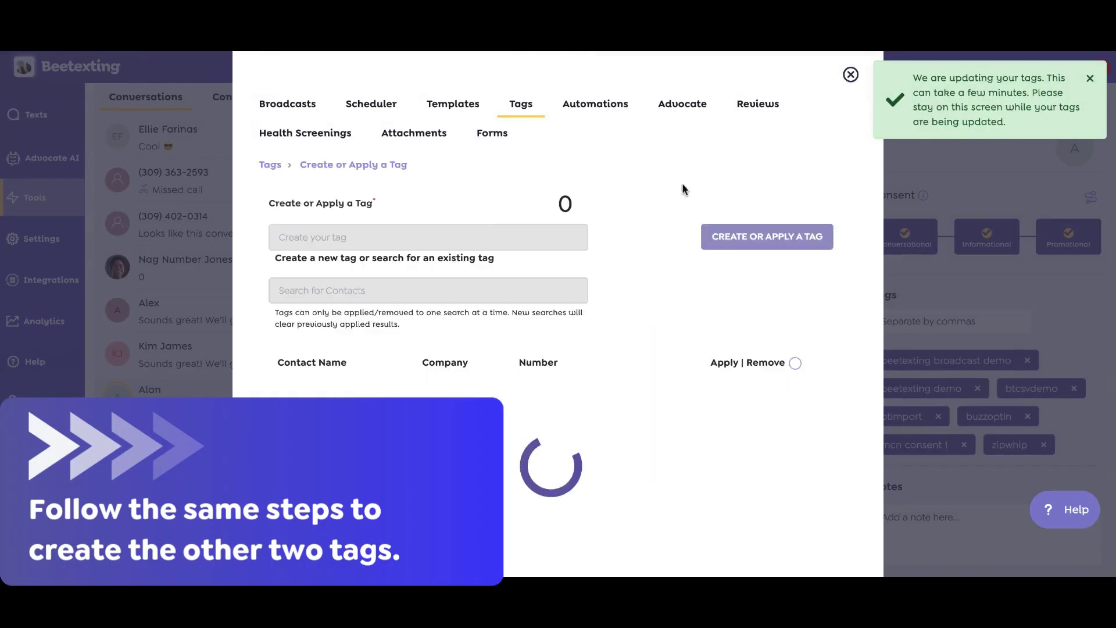
left_click(480, 236)
type("main - consent - 2")
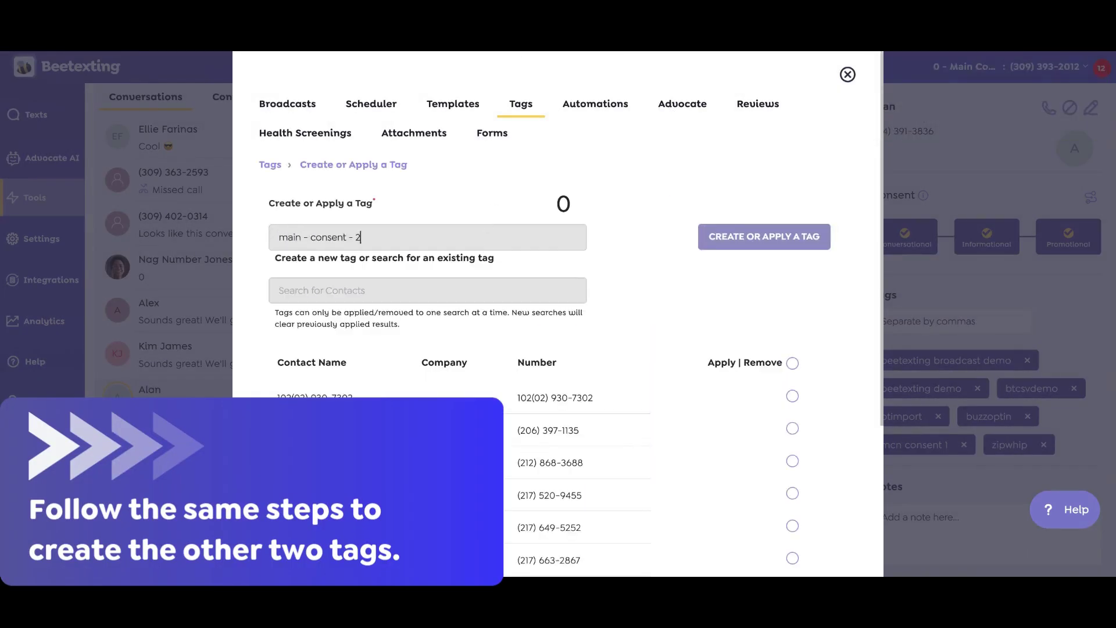
type("luke")
key("Return")
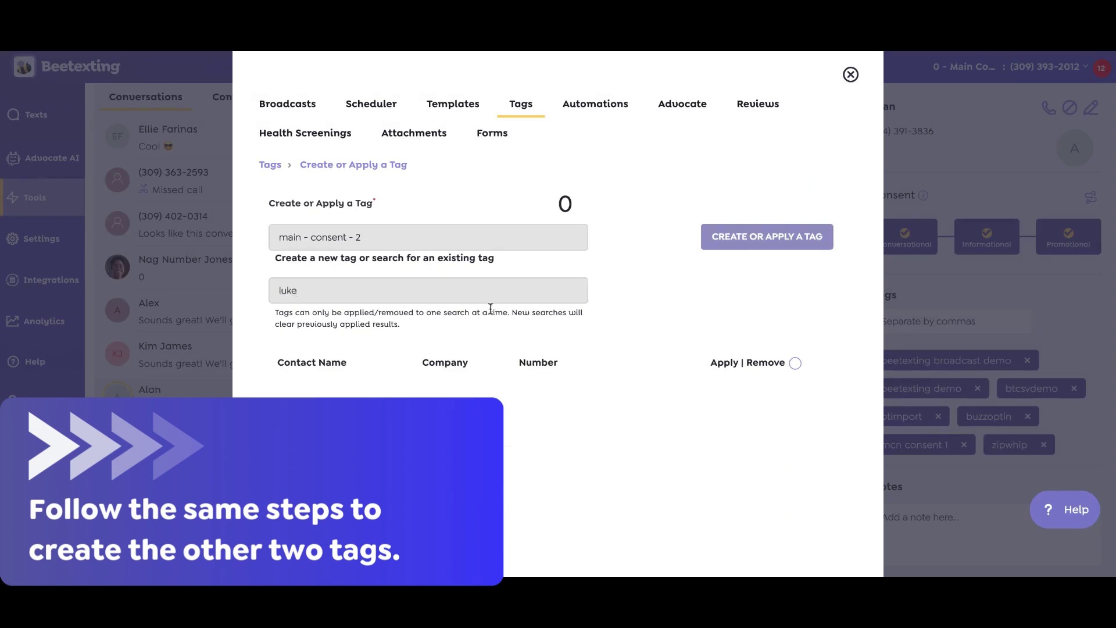
left_click(794, 398)
left_click(767, 236)
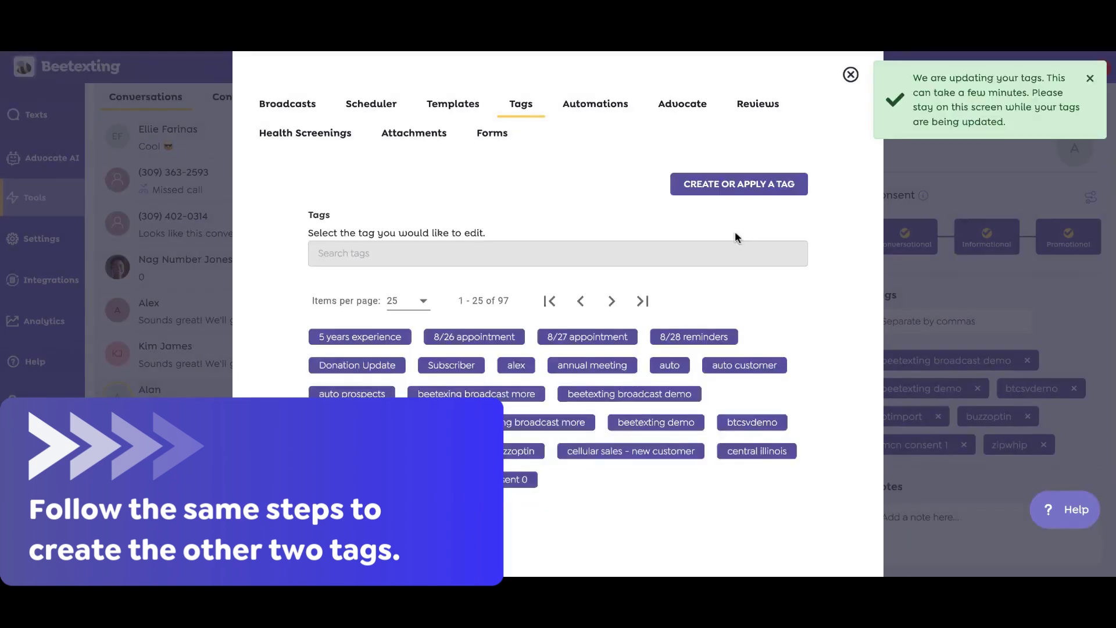
type("m")
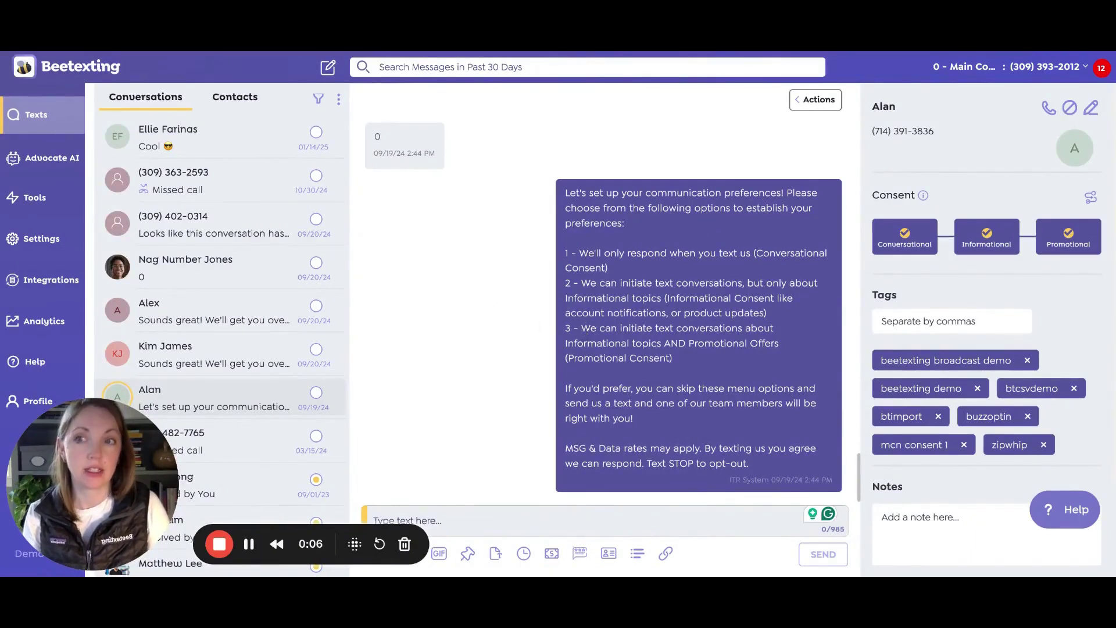
- Start a new automation from the Tools Automations section
left_click(34, 199)
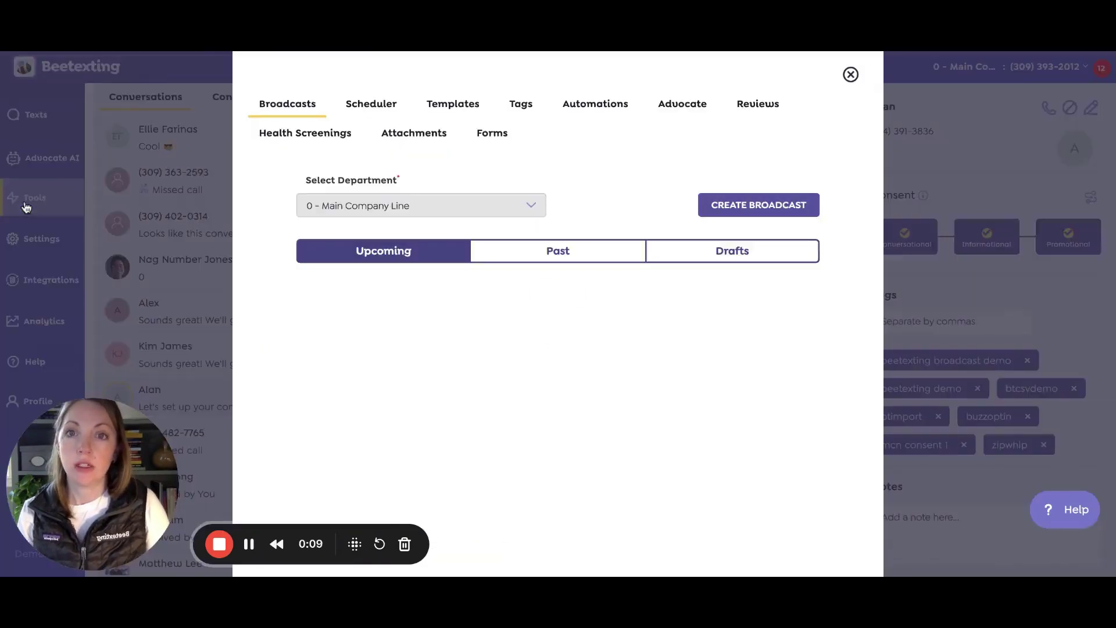
left_click(592, 109)
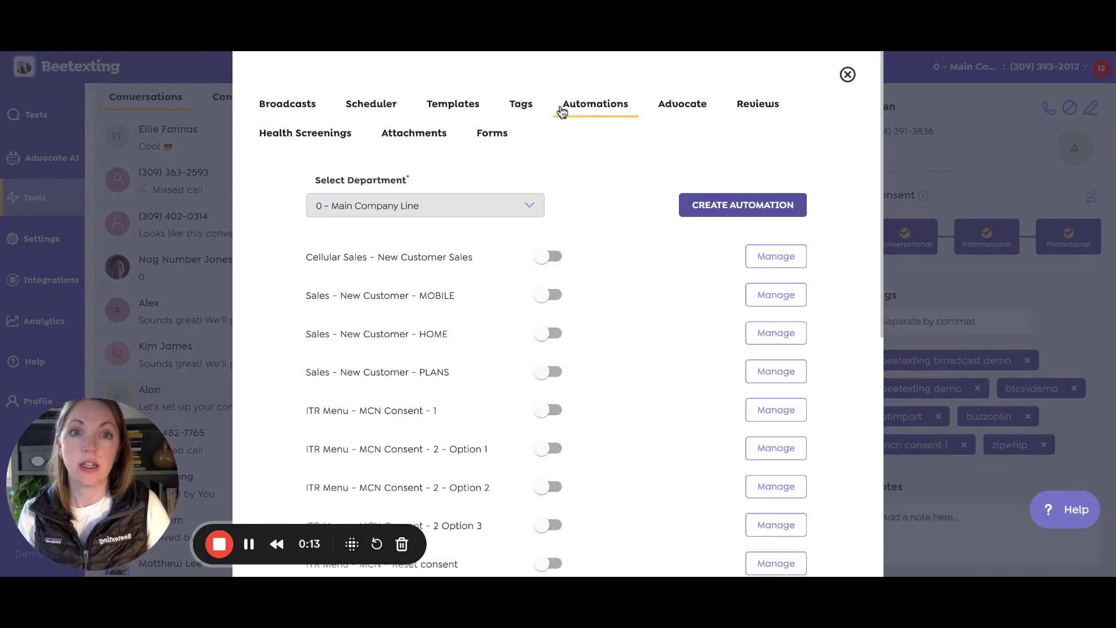
left_click(755, 210)
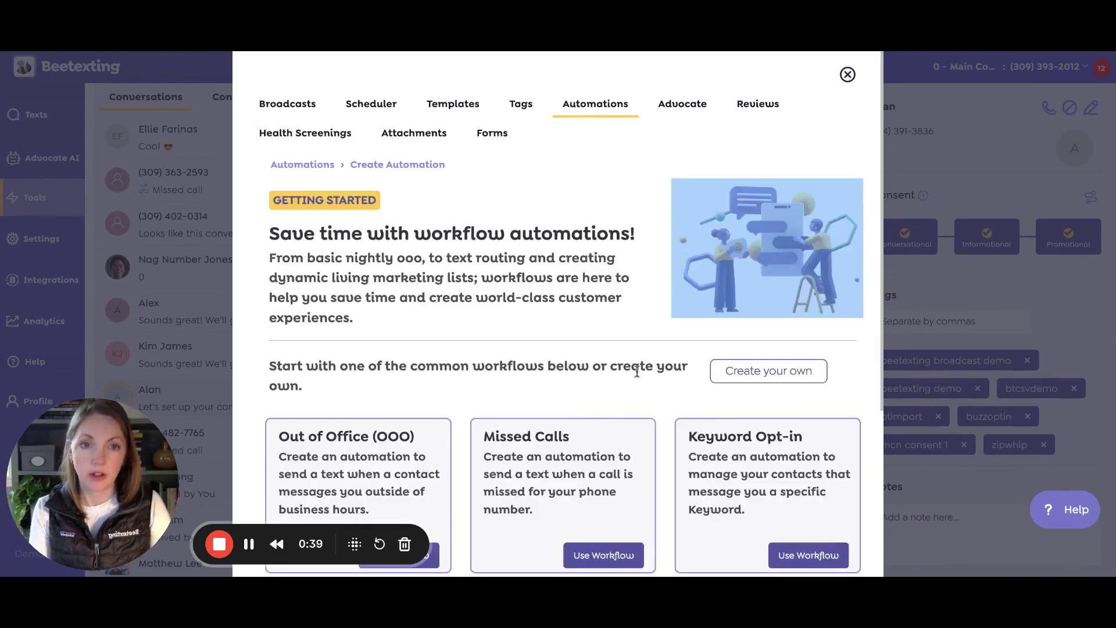
- Choose to build a custom automation from scratch
left_click(771, 375)
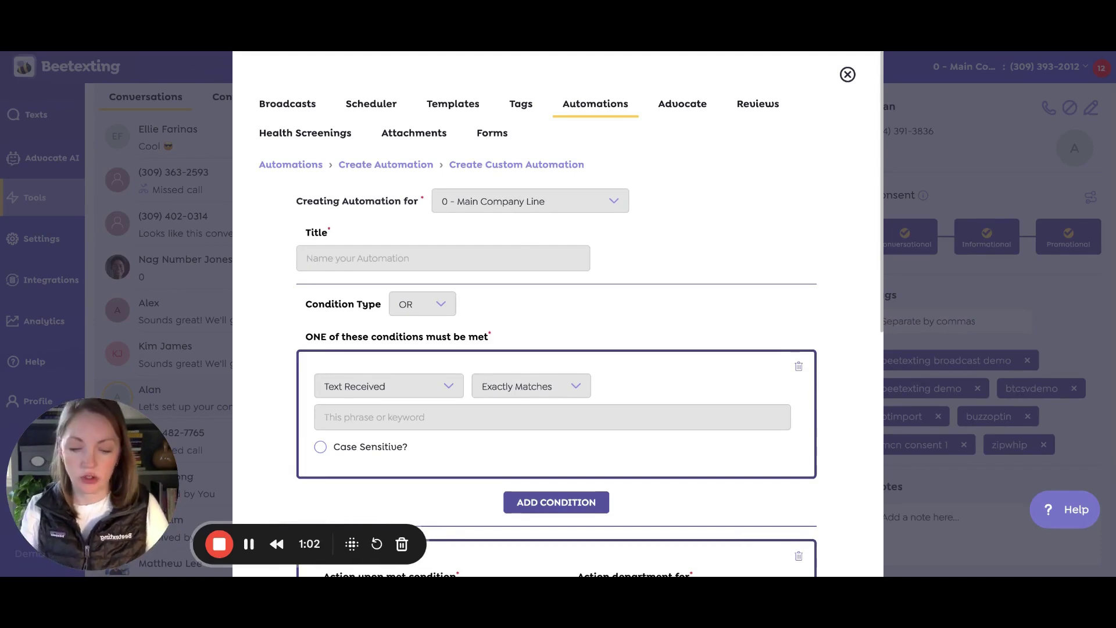
type("ITR Menu - ")
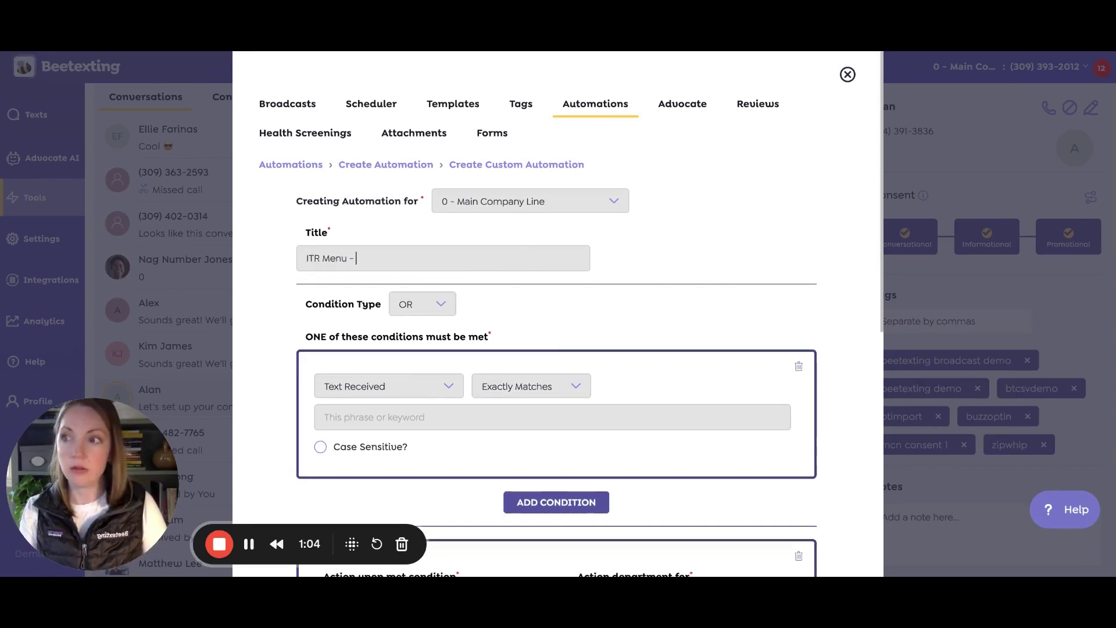
type("Main - Consent - ")
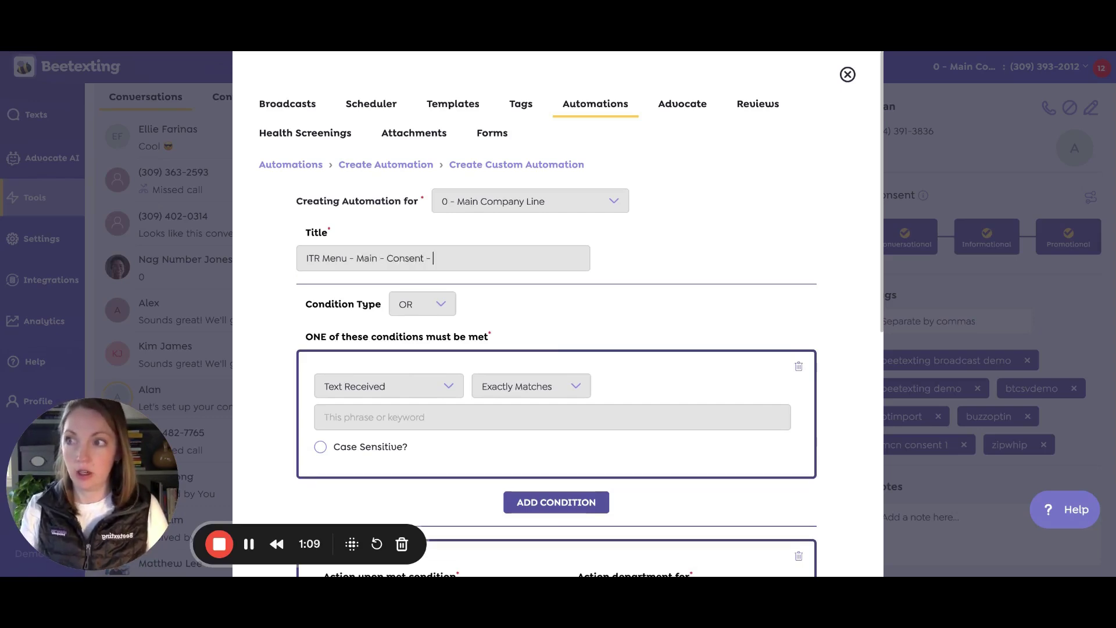
type("1")
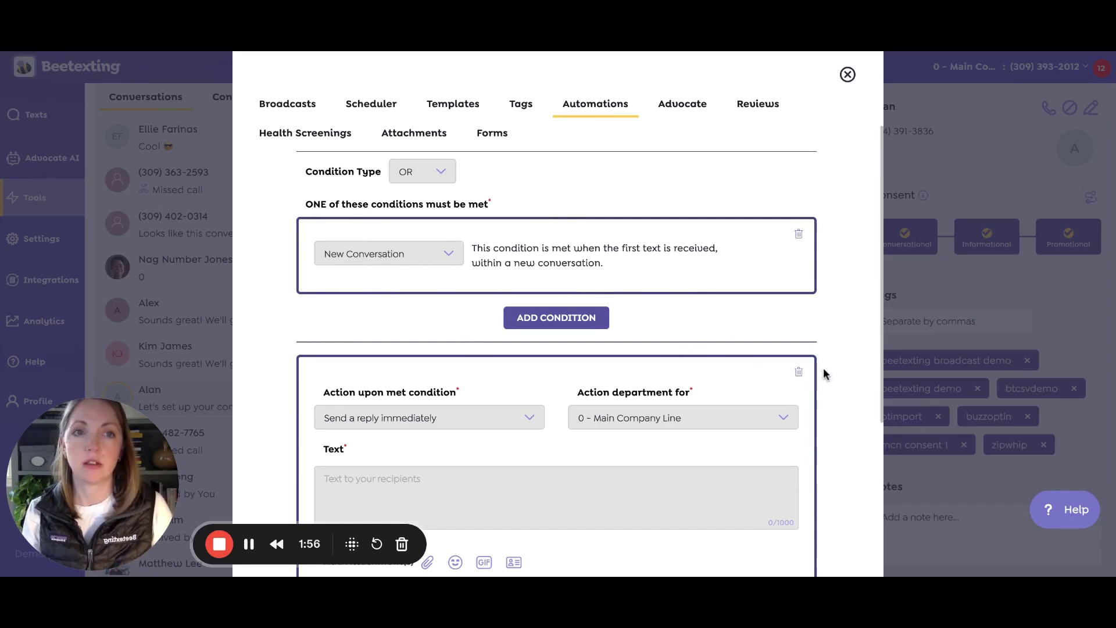
scroll(823, 366, "down", 5)
scroll(823, 367, "down", 5)
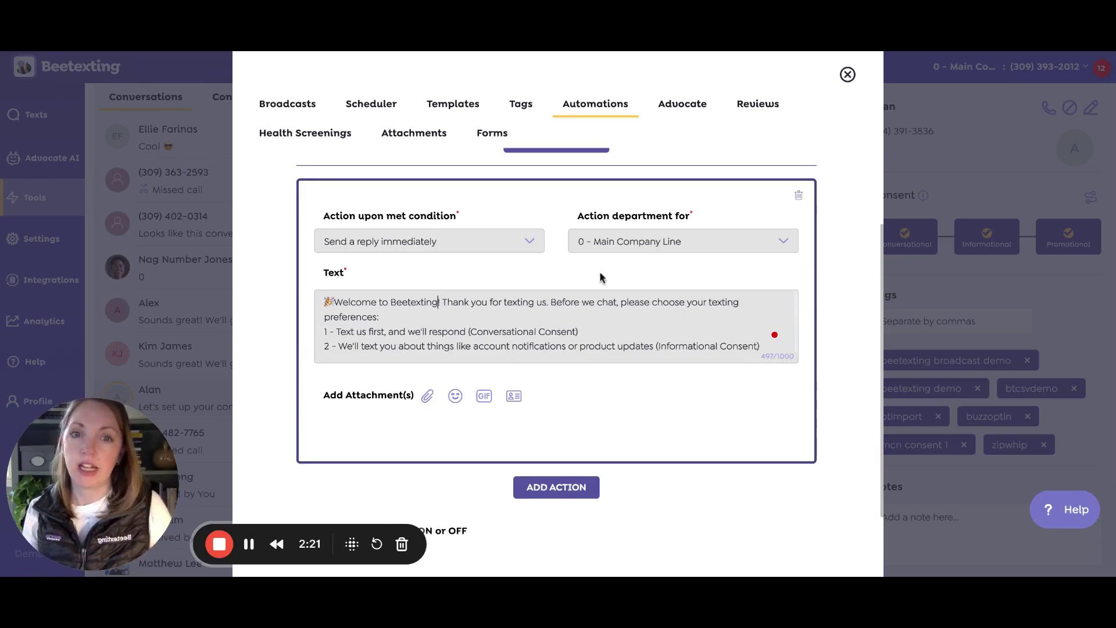
mouse_move(797, 309)
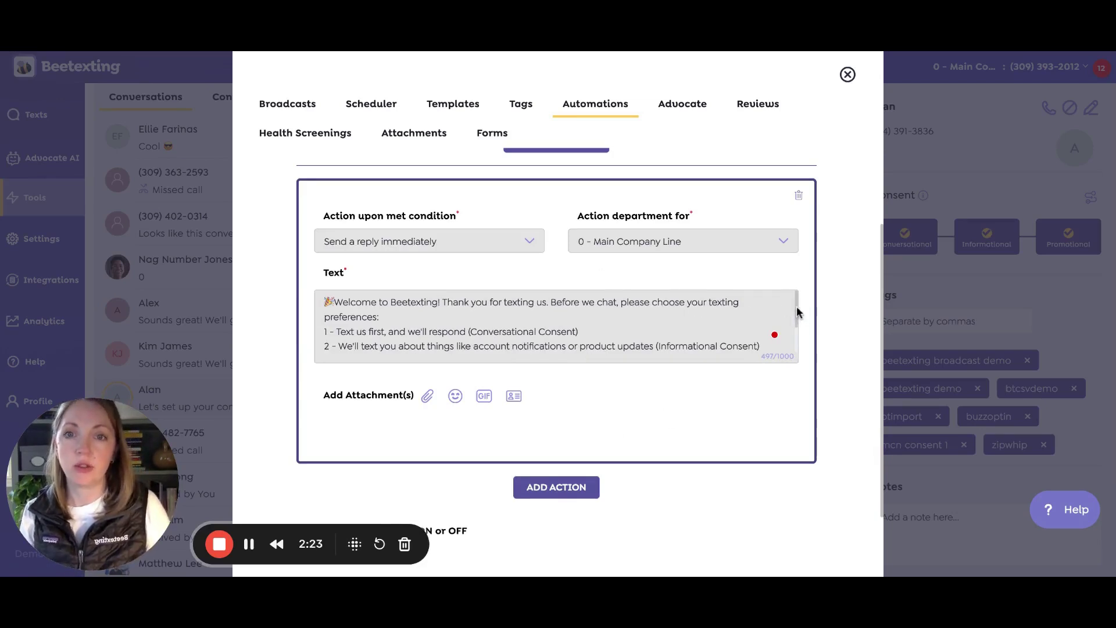
left_click_drag(796, 309, 798, 316)
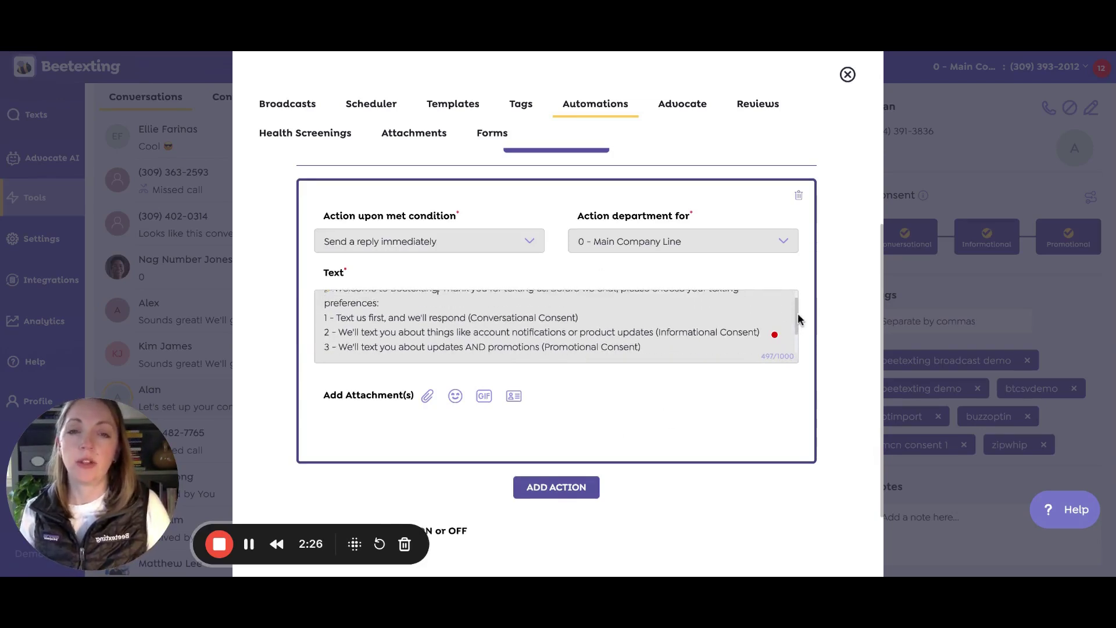
left_click_drag(799, 317, 796, 311)
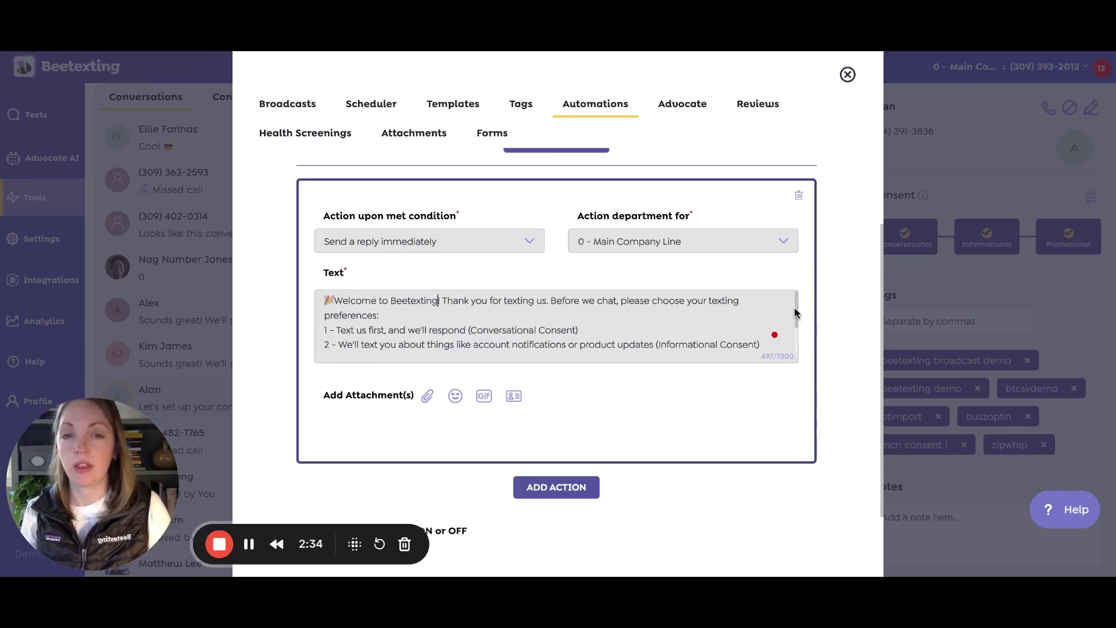
left_click_drag(796, 312, 803, 339)
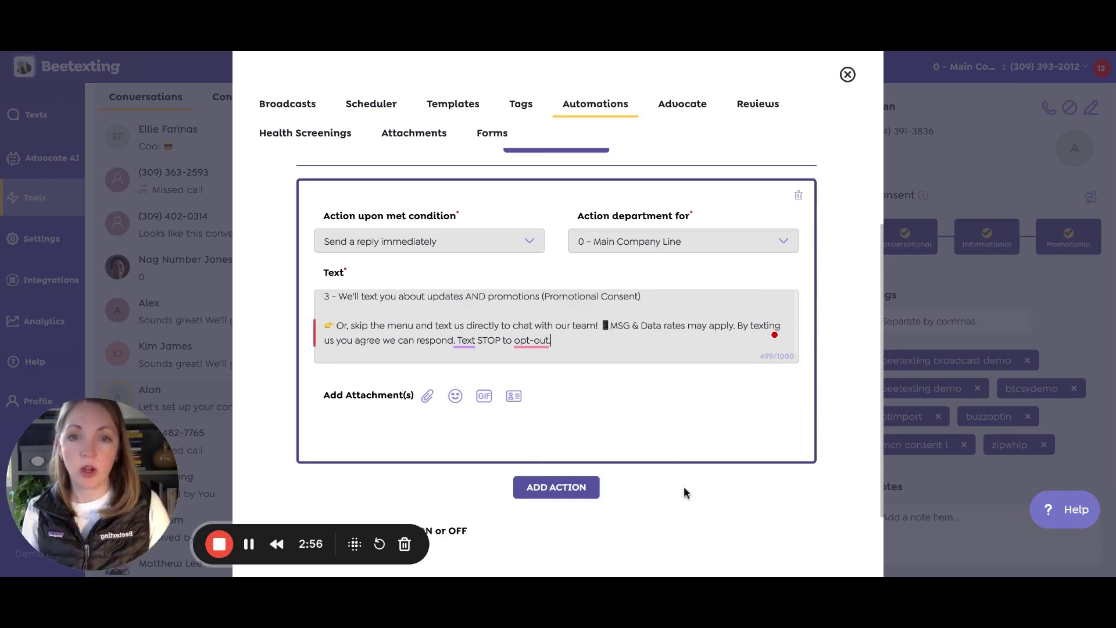
- Add a second, empty action block to the automation
left_click(586, 493)
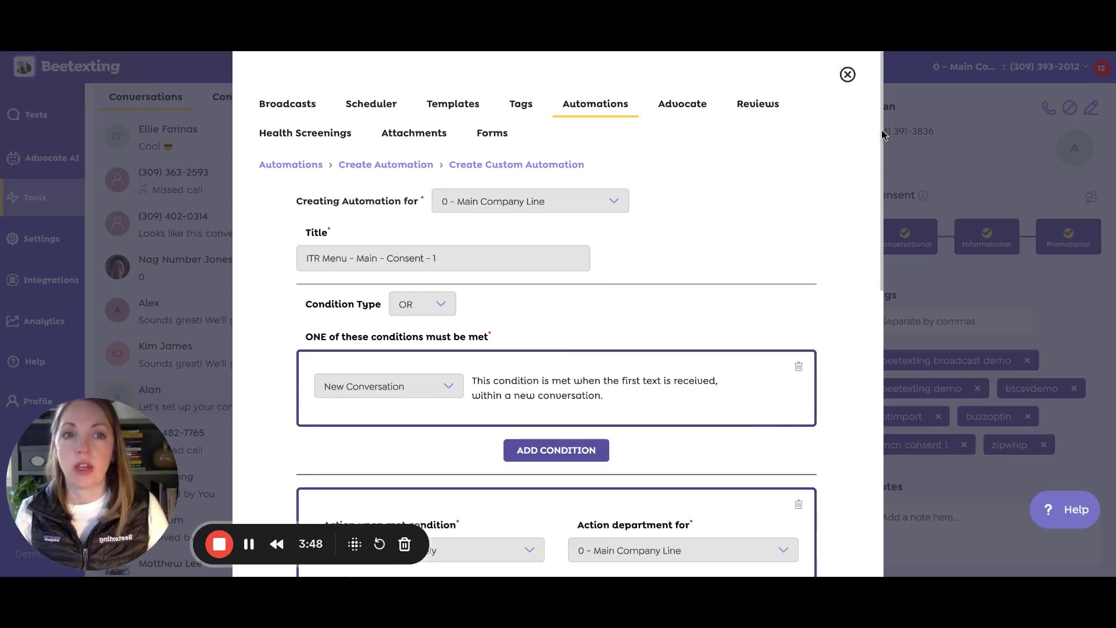
left_click_drag(879, 183, 870, 323)
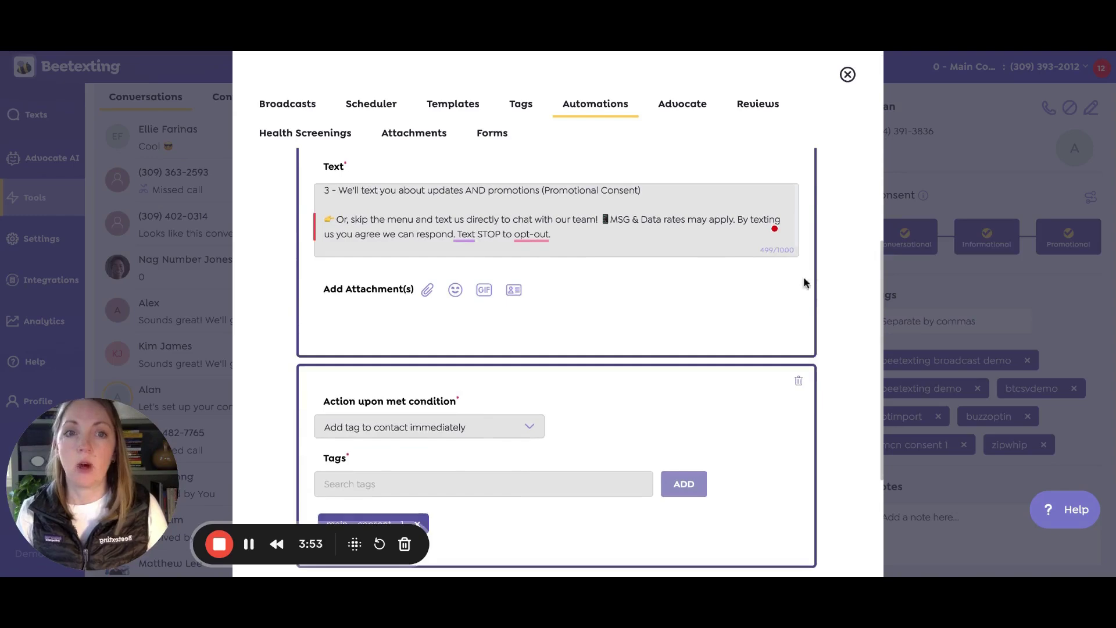
left_click_drag(796, 227, 795, 191)
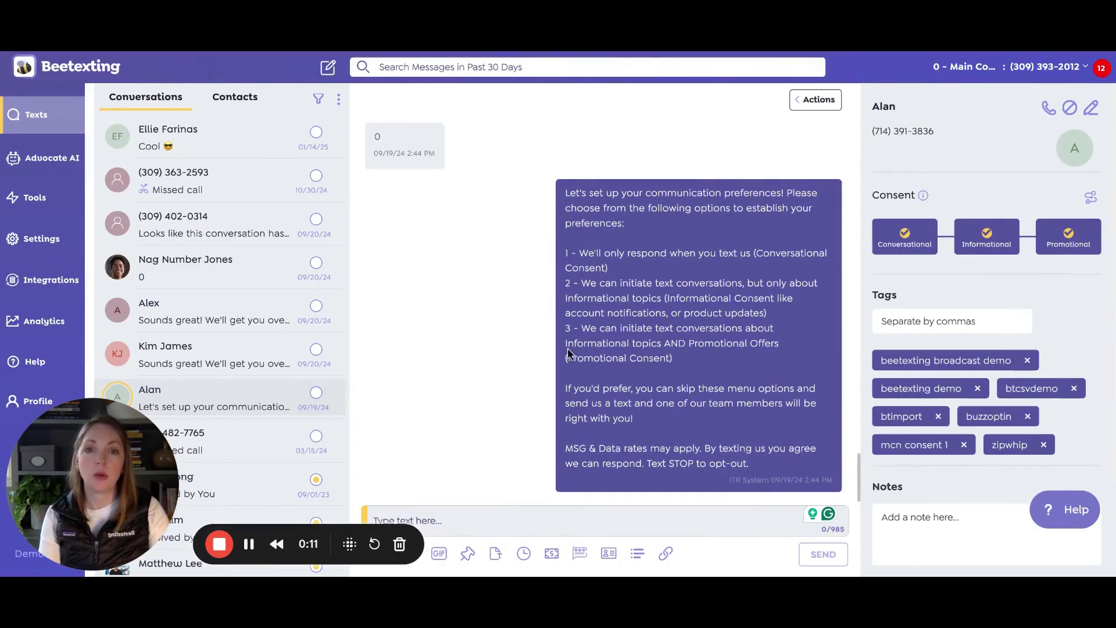
- Start another automation based on the Keyword Opt-in workflow template
left_click(16, 202)
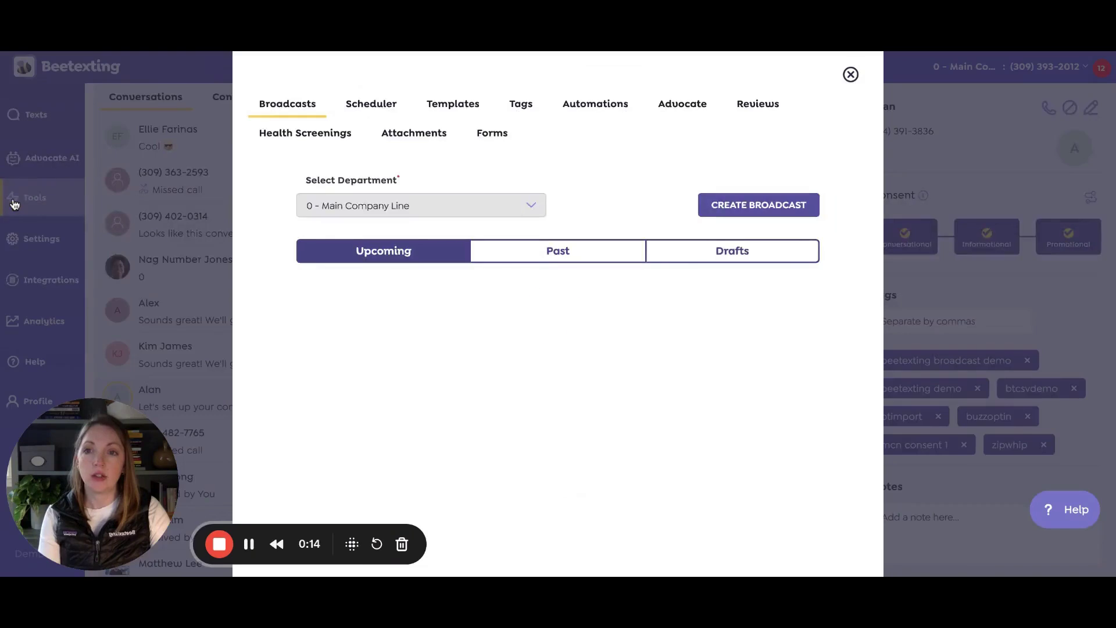
left_click(576, 110)
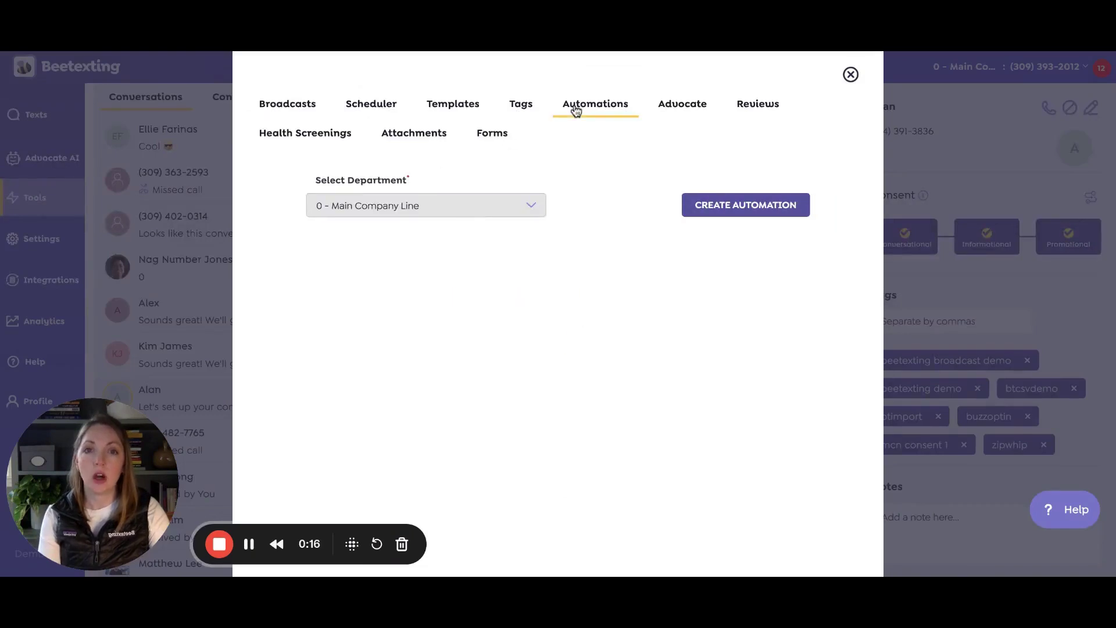
left_click(723, 210)
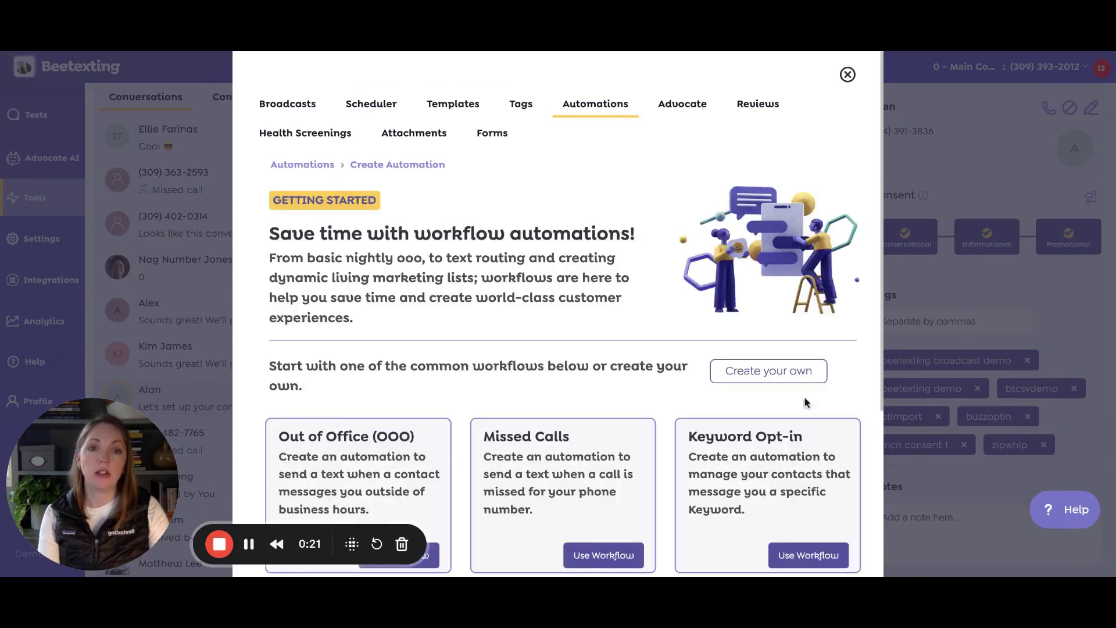
left_click(826, 558)
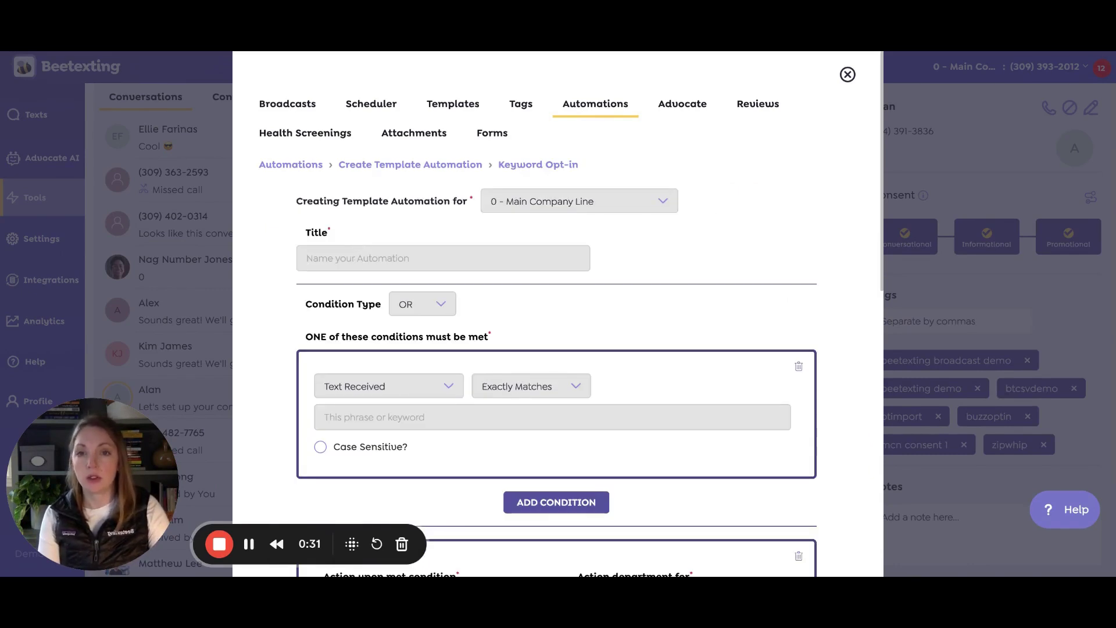
- Paste the automation title and make the second condition Tag Added to Contact
type("ITR Menu - Main - Consent - 2 - Option 1")
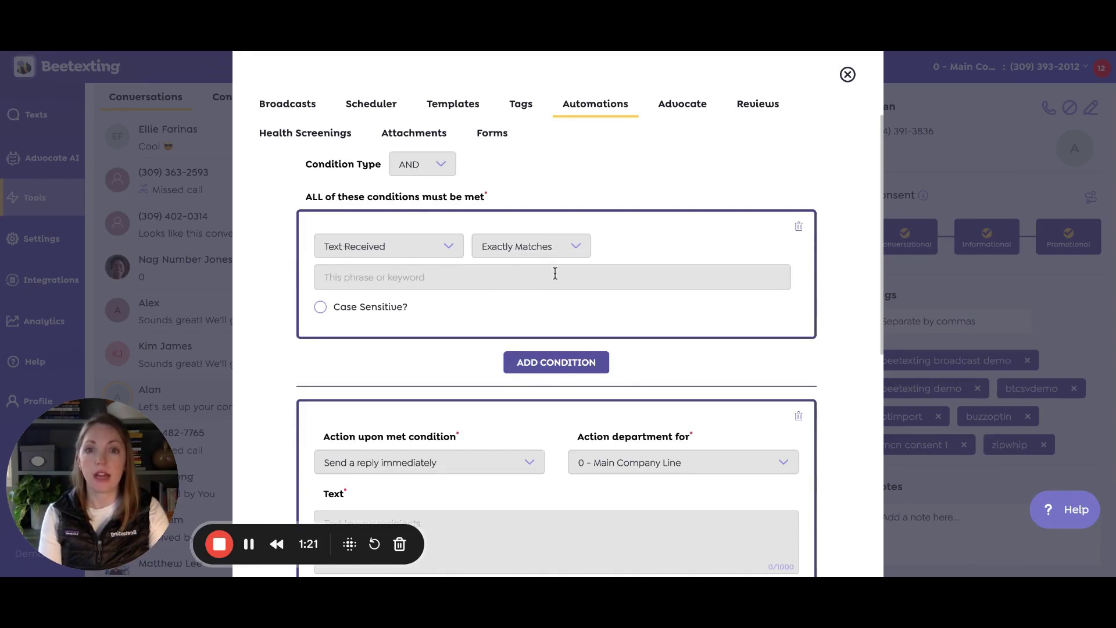
type("t")
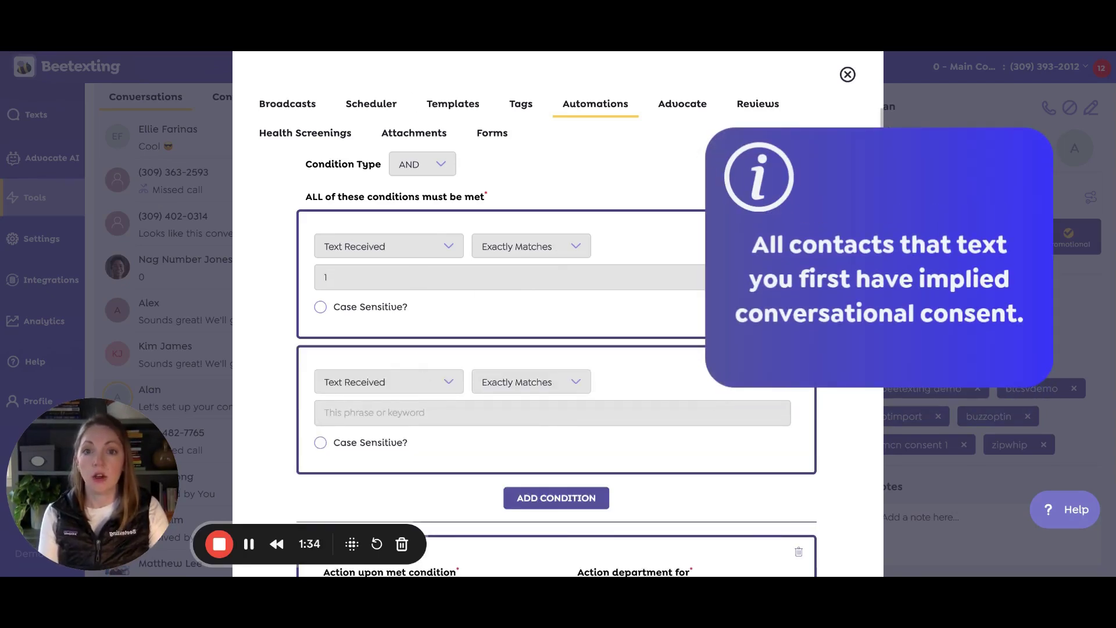
left_click(422, 399)
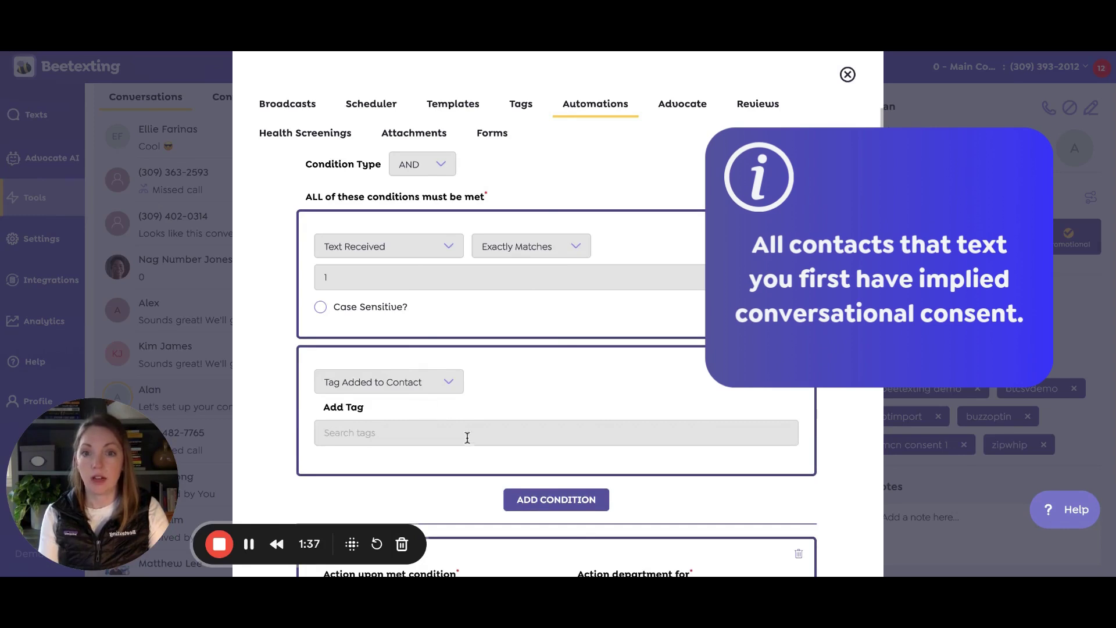
type("main ")
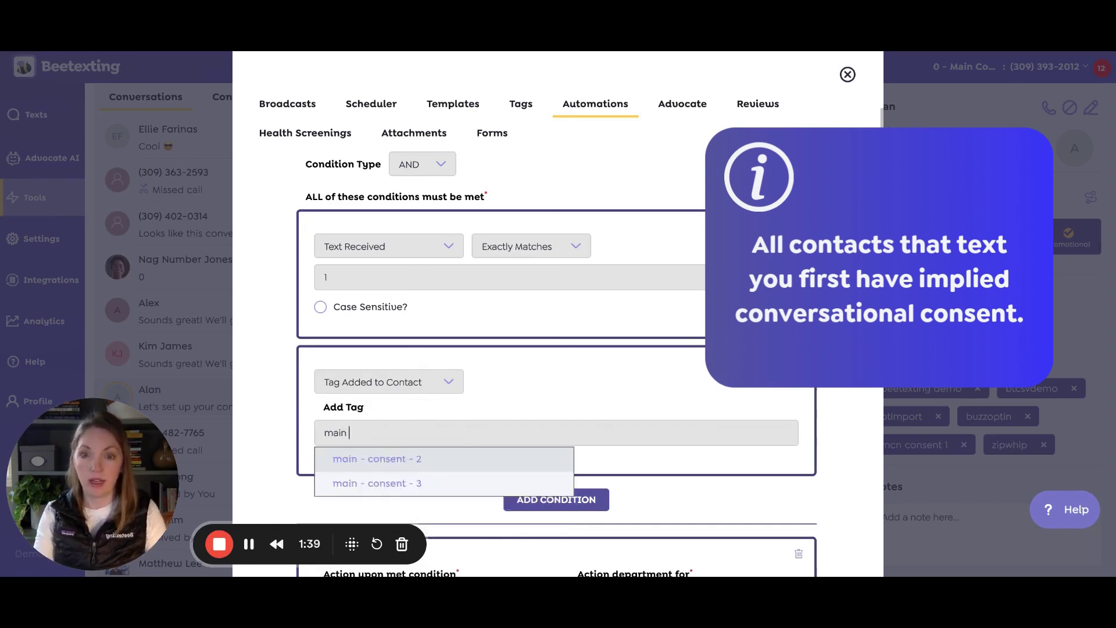
type("- consent - 1")
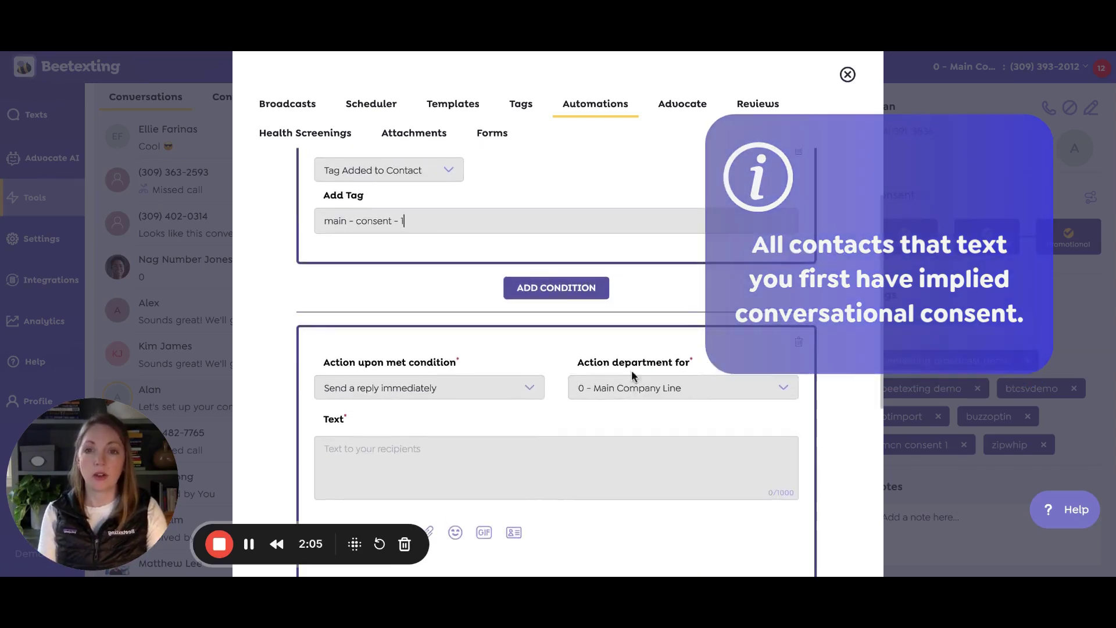
scroll(632, 370, "down", 2)
- Write the reply message and add an action tagging the contact main - consent - 2
left_click(616, 375)
type("👍 Sounds good! We'll only respond to texts you send us! Now, how can we help you?")
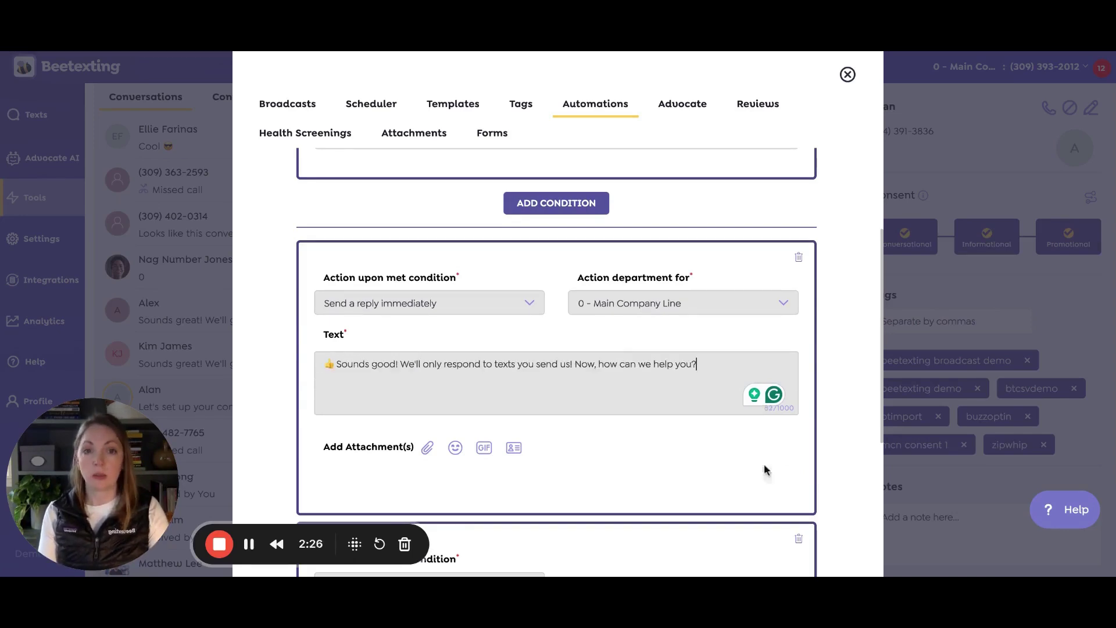
scroll(882, 244, "down", 5)
scroll(883, 244, "down", 3)
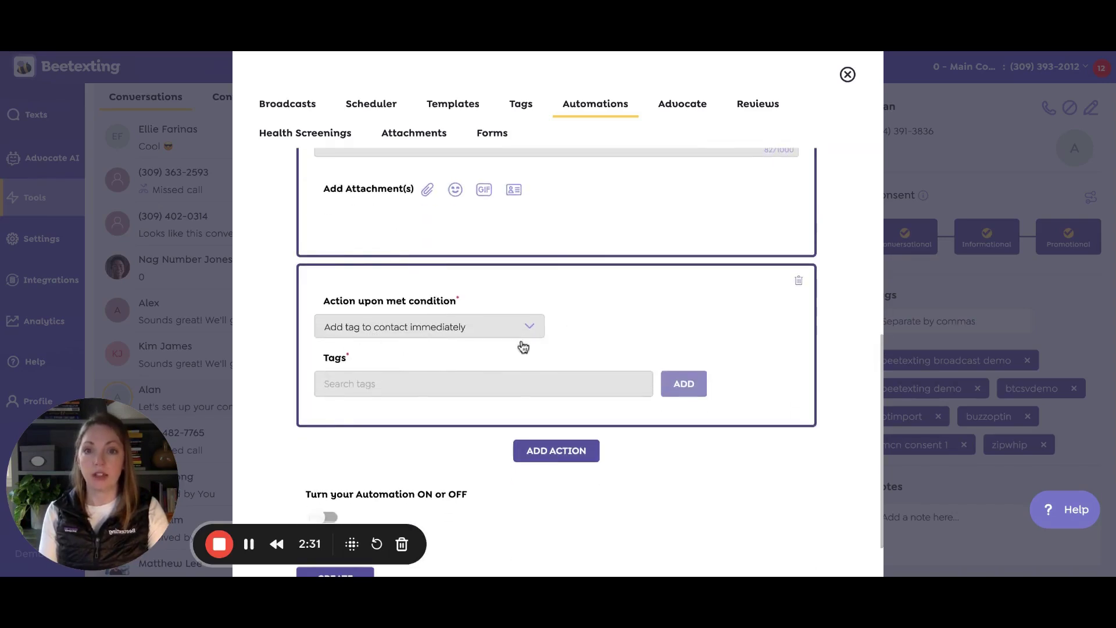
left_click(511, 381)
type("Main - Consent - 2")
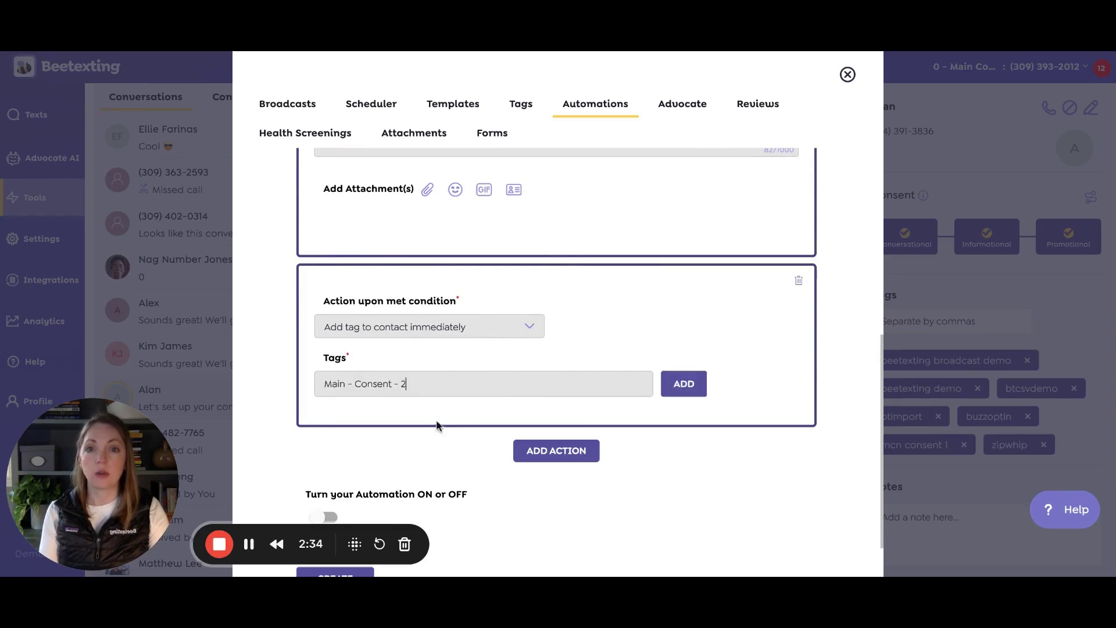
left_click(435, 412)
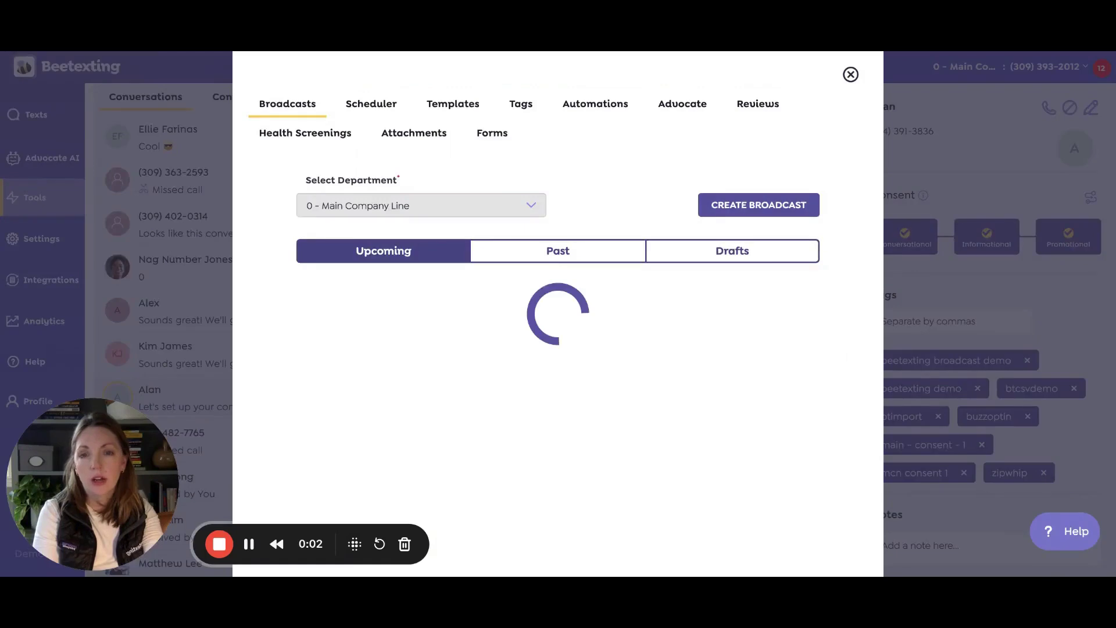
- Create a new automation from the Keyword Opt-in template
left_click(589, 108)
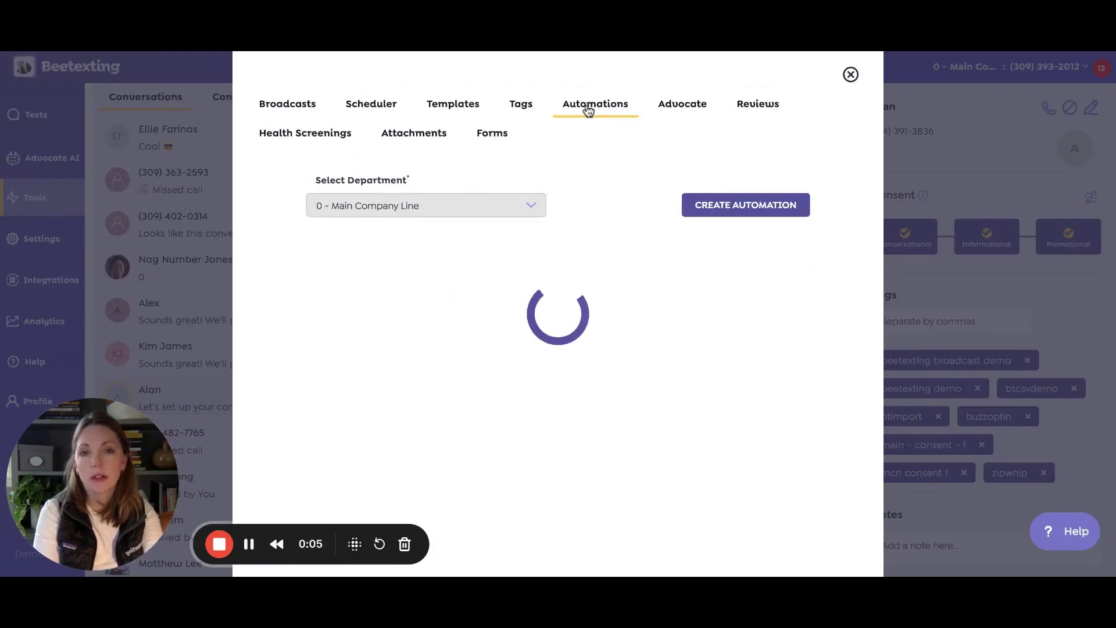
left_click(721, 210)
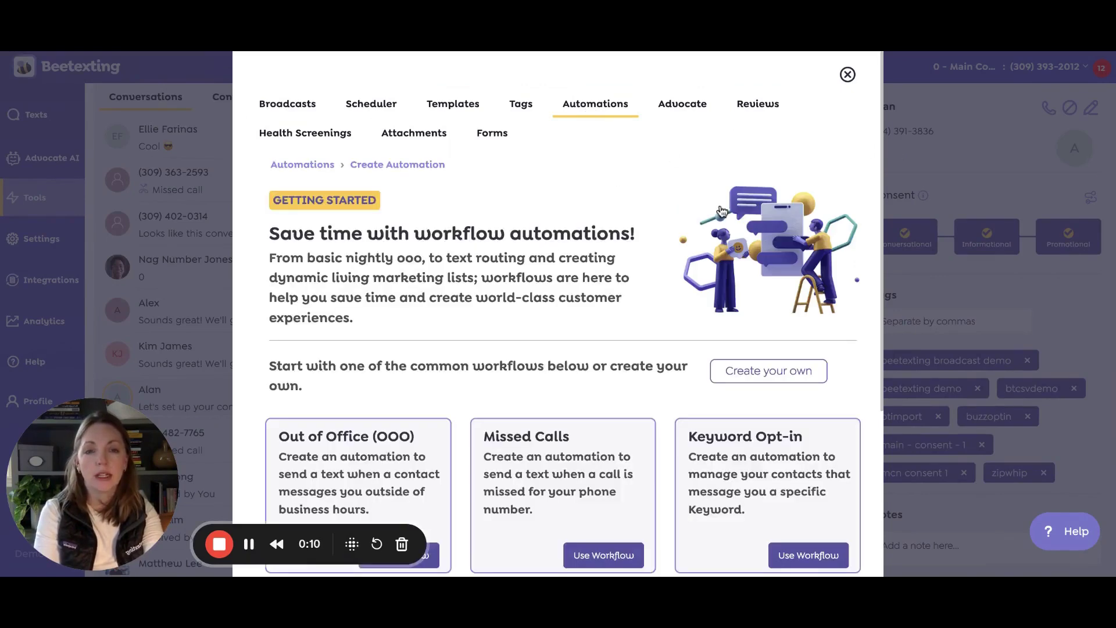
left_click(809, 555)
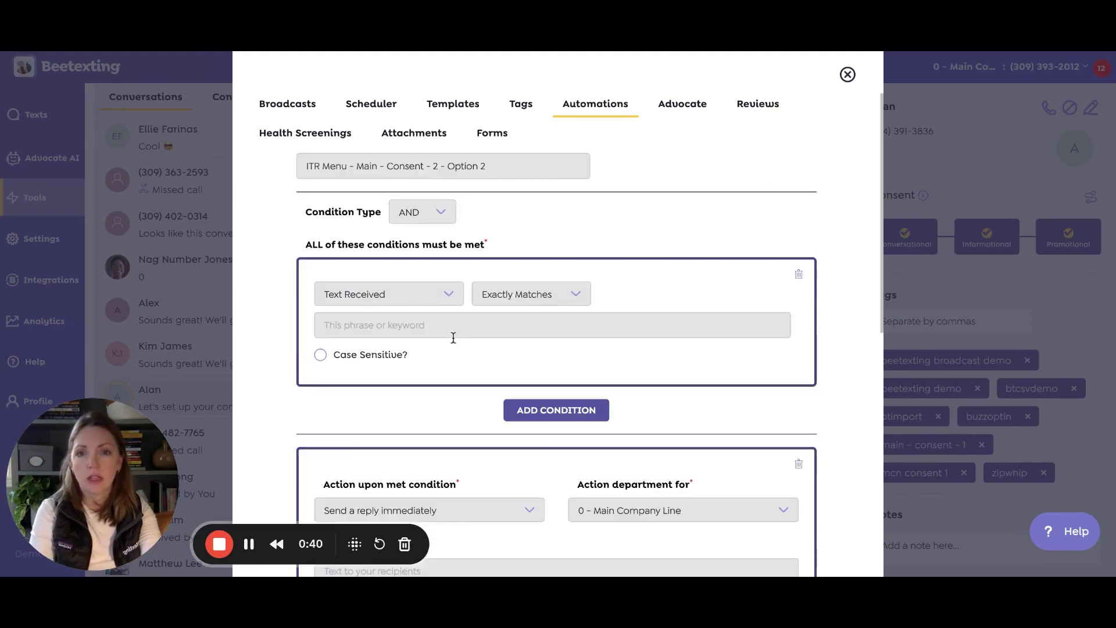
- Match keyword 2, require tag main - consent - 1, and add tag main - consent - 2
left_click(453, 330)
type("2")
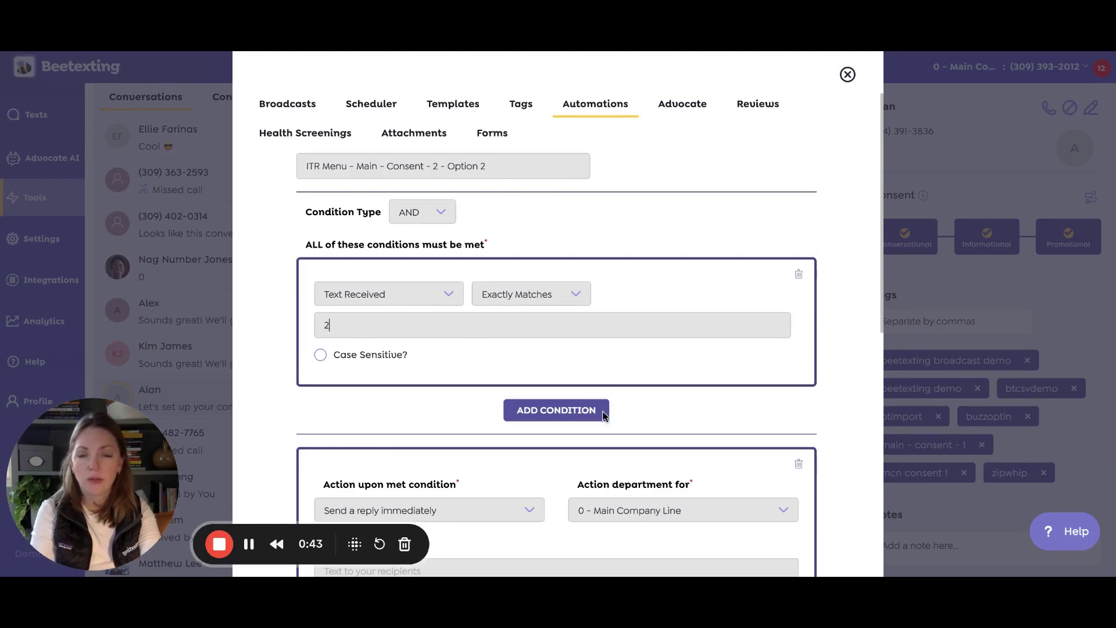
left_click(555, 410)
scroll(634, 410, "down", 1)
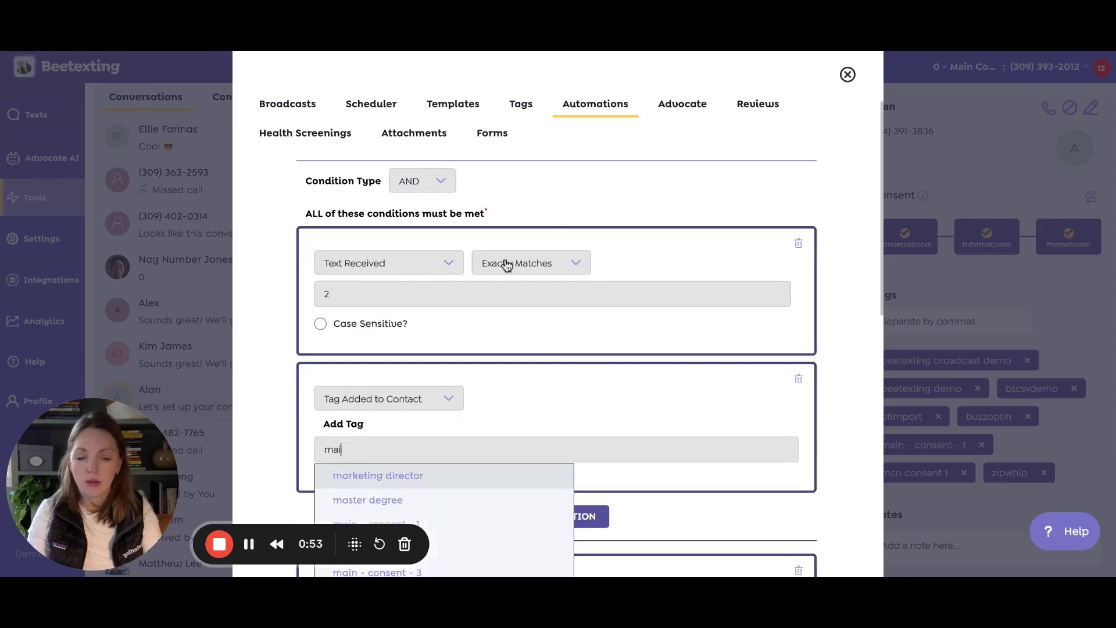
type("main - consent")
left_click(463, 475)
scroll(618, 477, "down", 3)
scroll(618, 475, "down", 3)
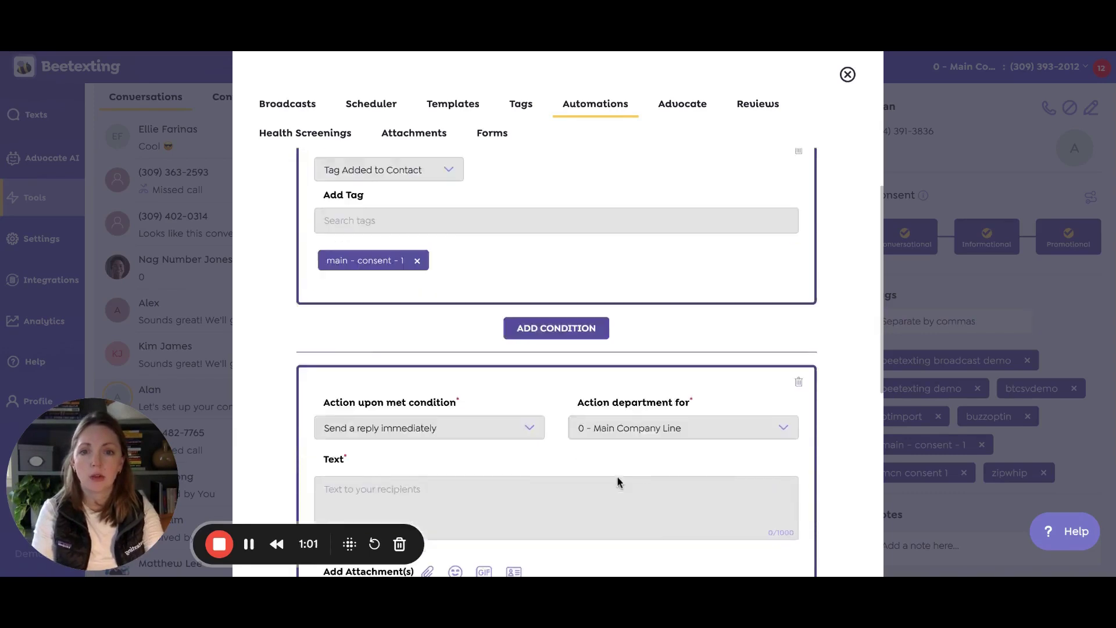
scroll(617, 475, "down", 3)
scroll(530, 238, "up", 1)
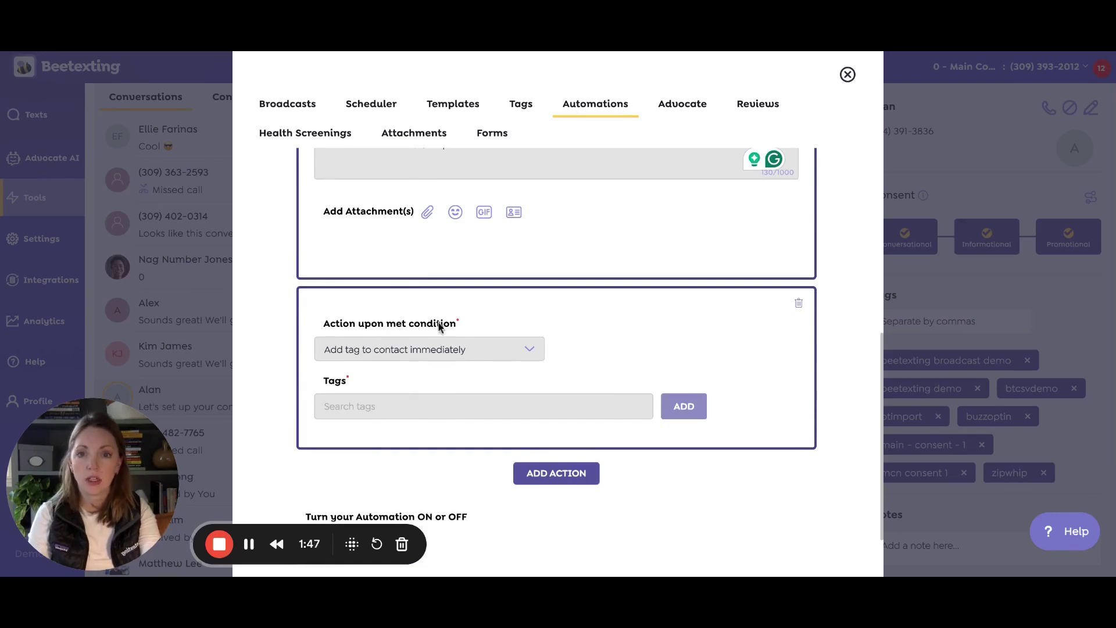
type("main - consent - 2")
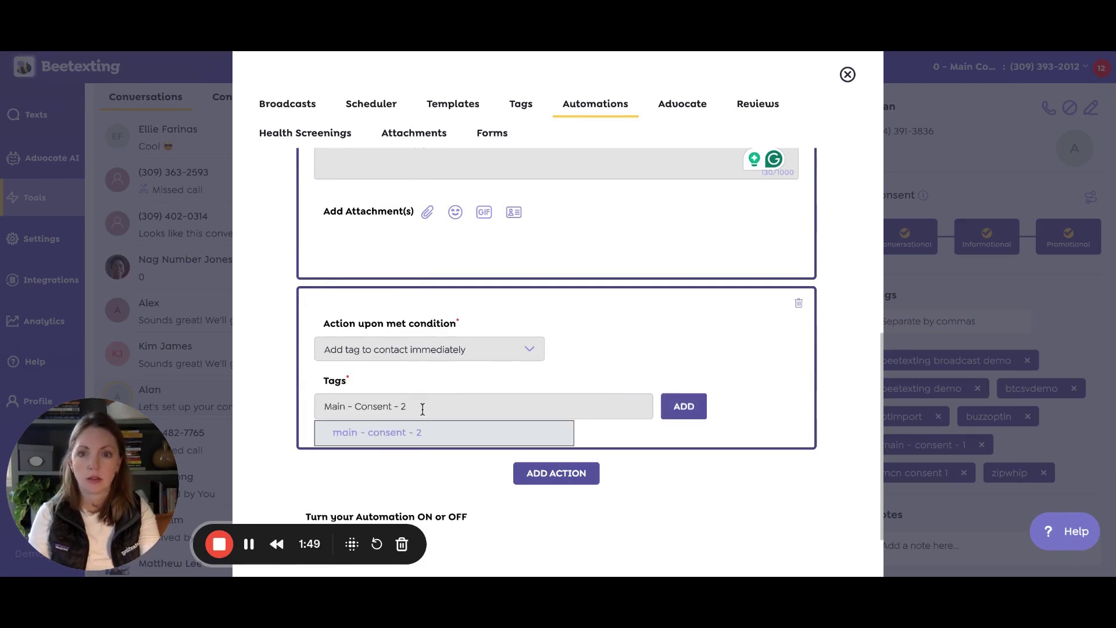
left_click(398, 435)
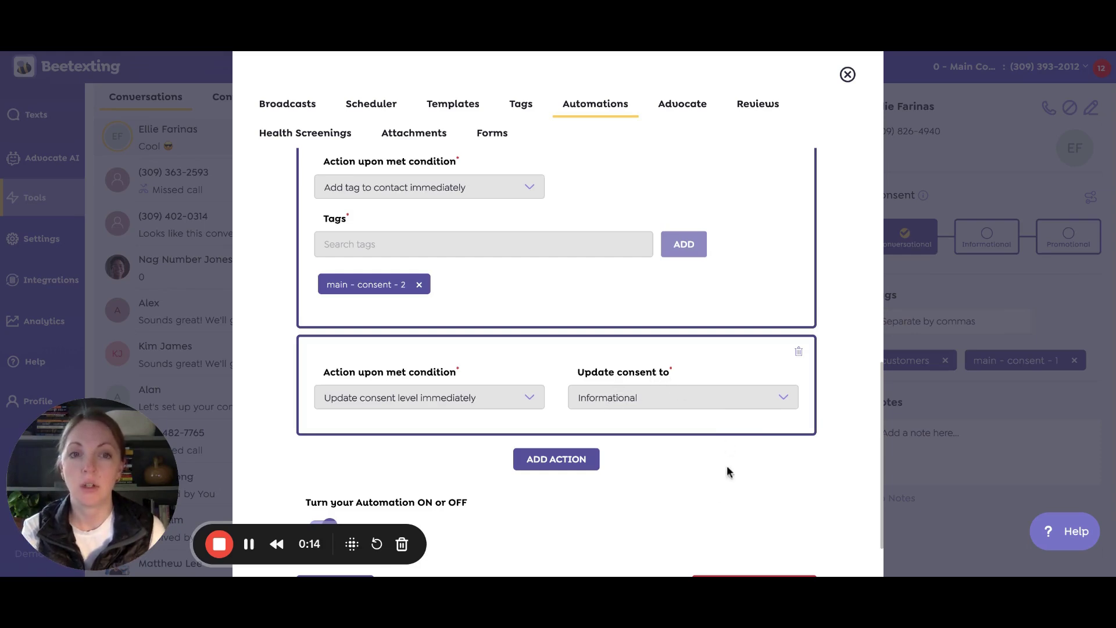
scroll(715, 490, "down", 2)
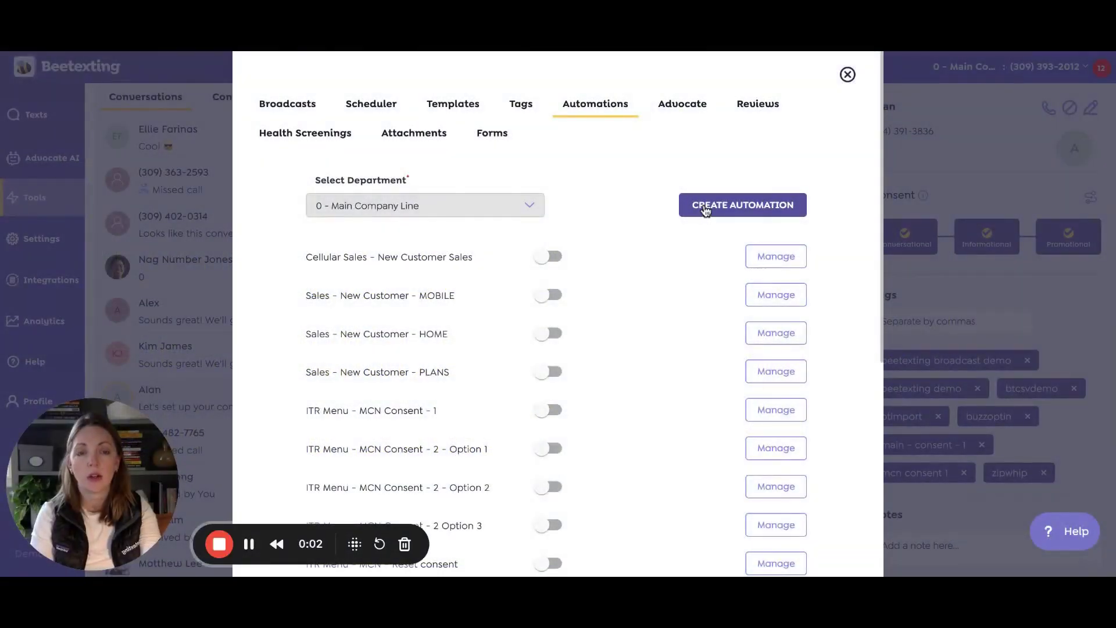
- Create the Option 3 automation requiring both keyword 3 and the main - consent - 1 tag
left_click(706, 210)
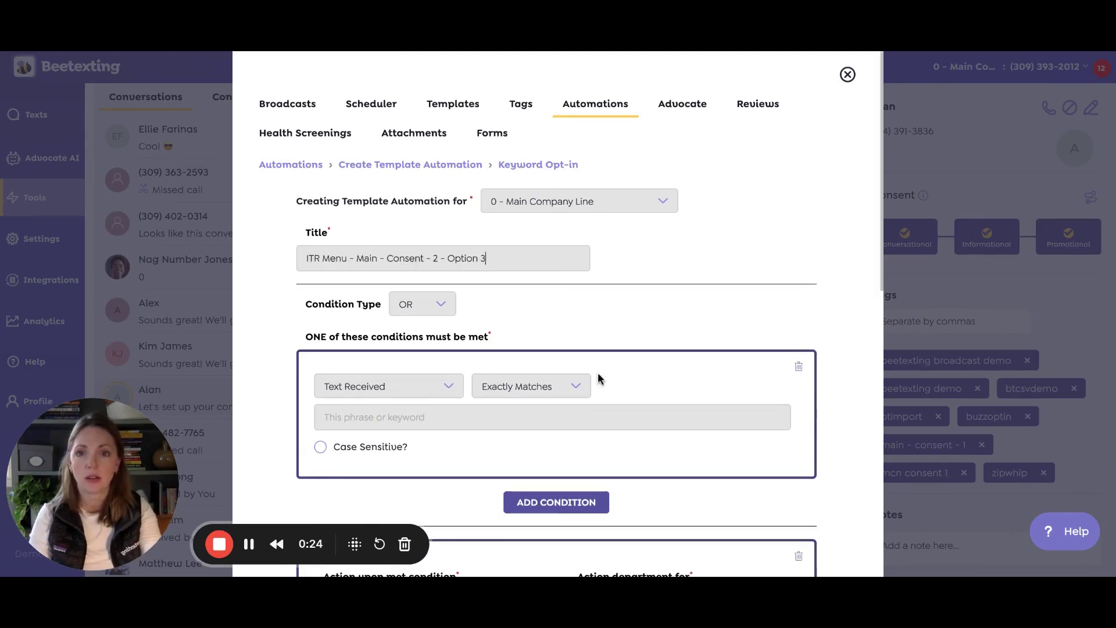
left_click(435, 304)
scroll(488, 367, "down", 3)
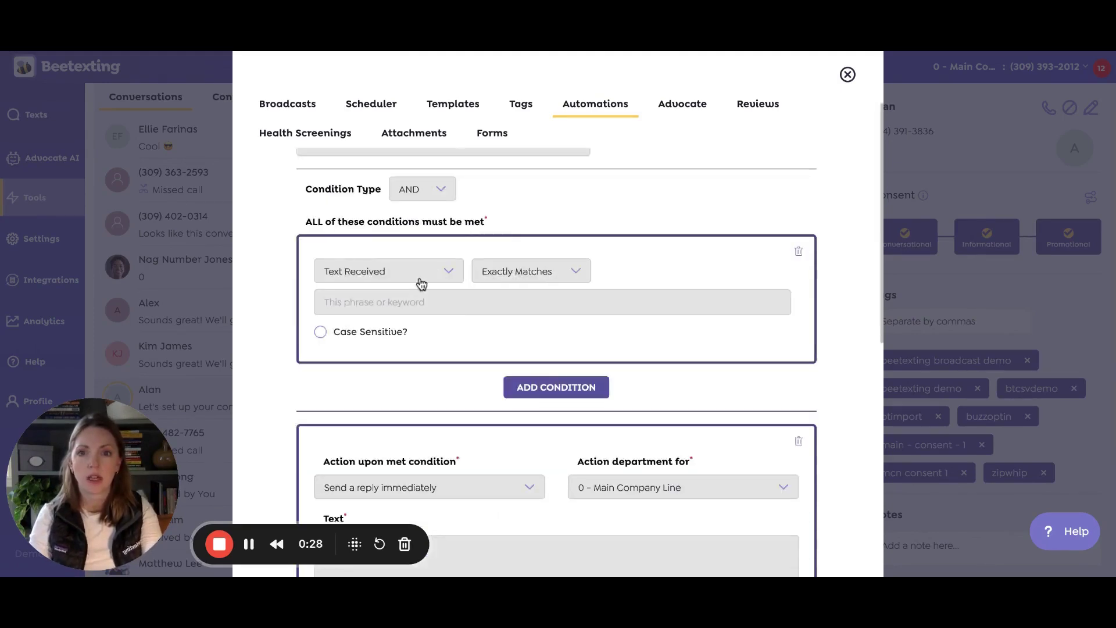
type("3")
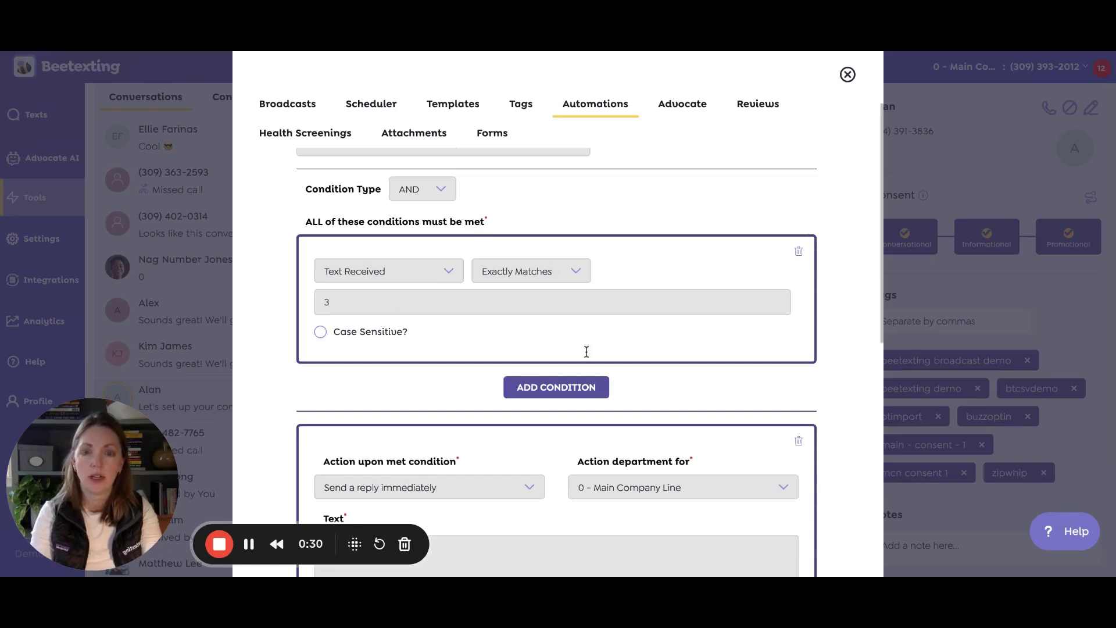
left_click(555, 386)
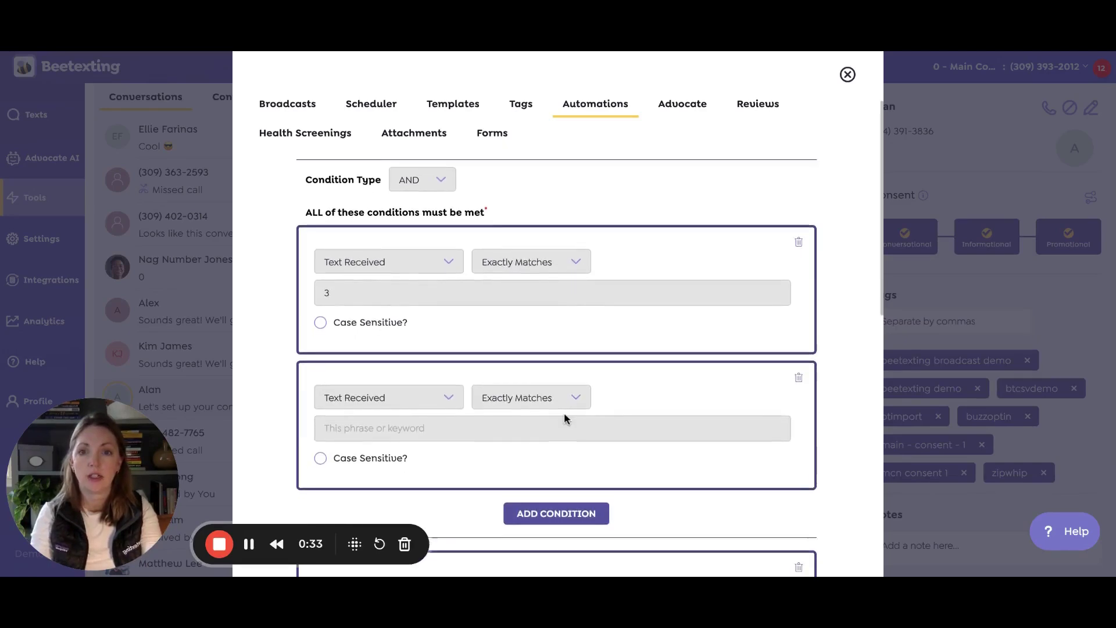
scroll(551, 399, "down", 2)
left_click(388, 326)
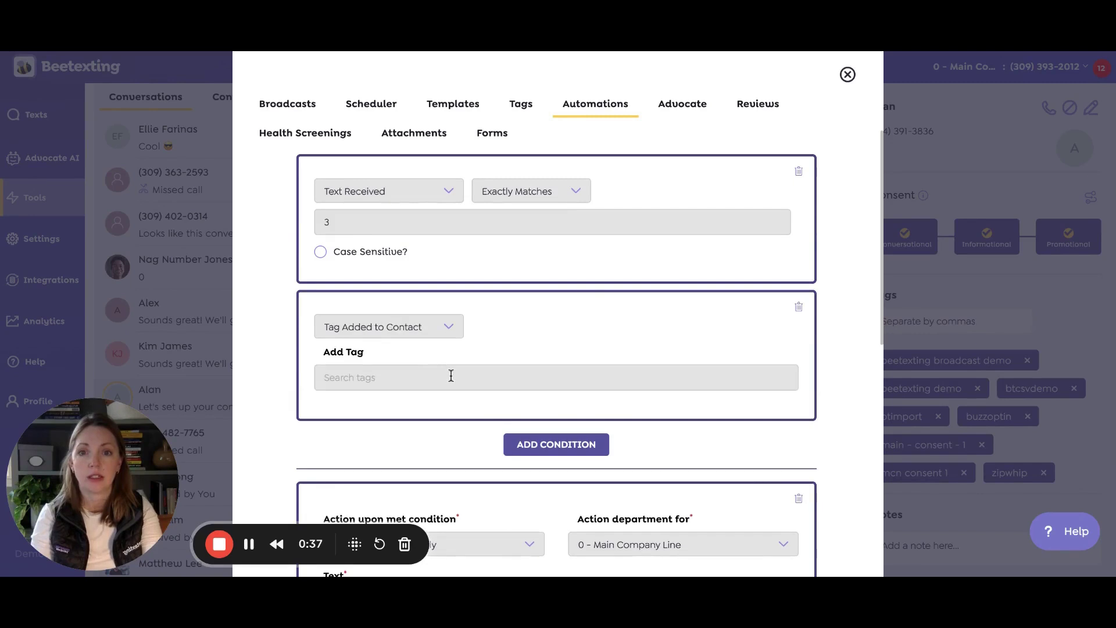
left_click(450, 377)
type("main - consent")
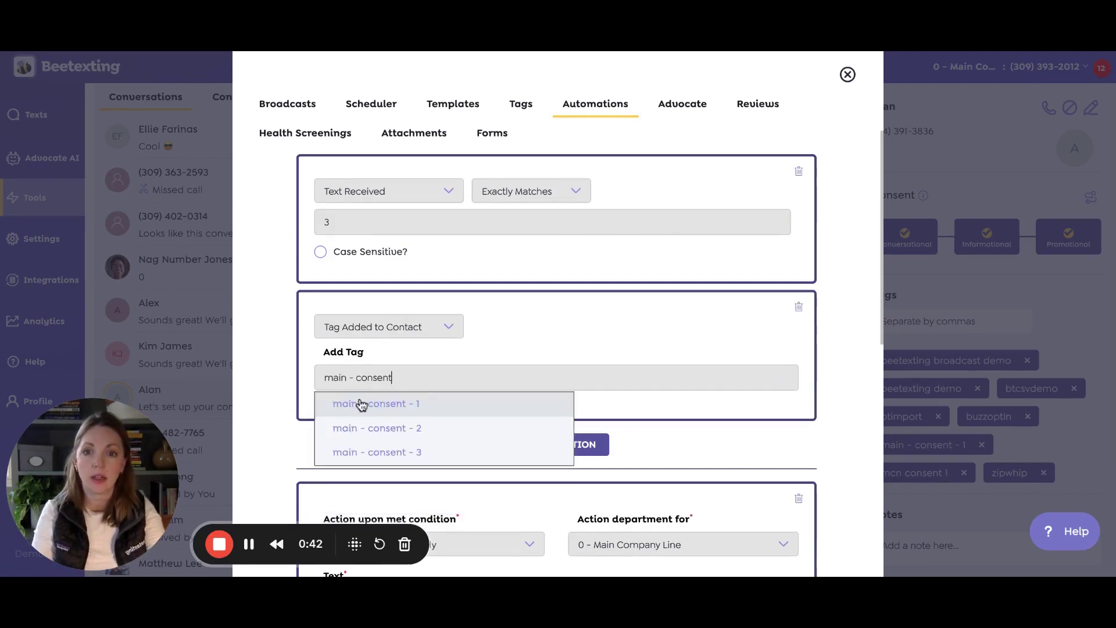
left_click(376, 403)
scroll(401, 349, "down", 4)
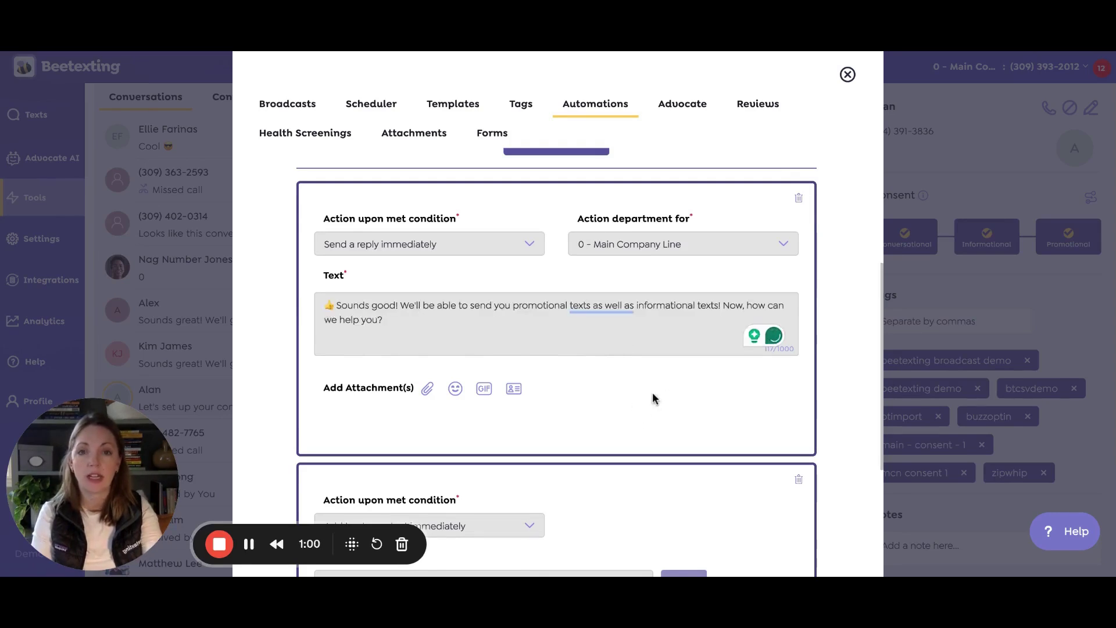
scroll(648, 393, "down", 5)
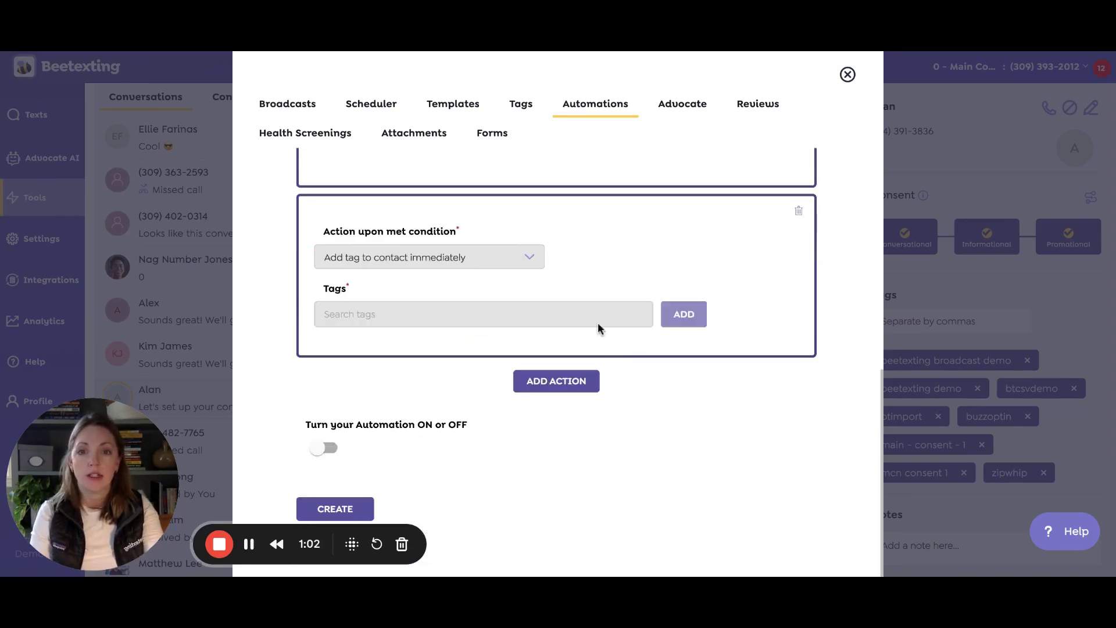
type("main -")
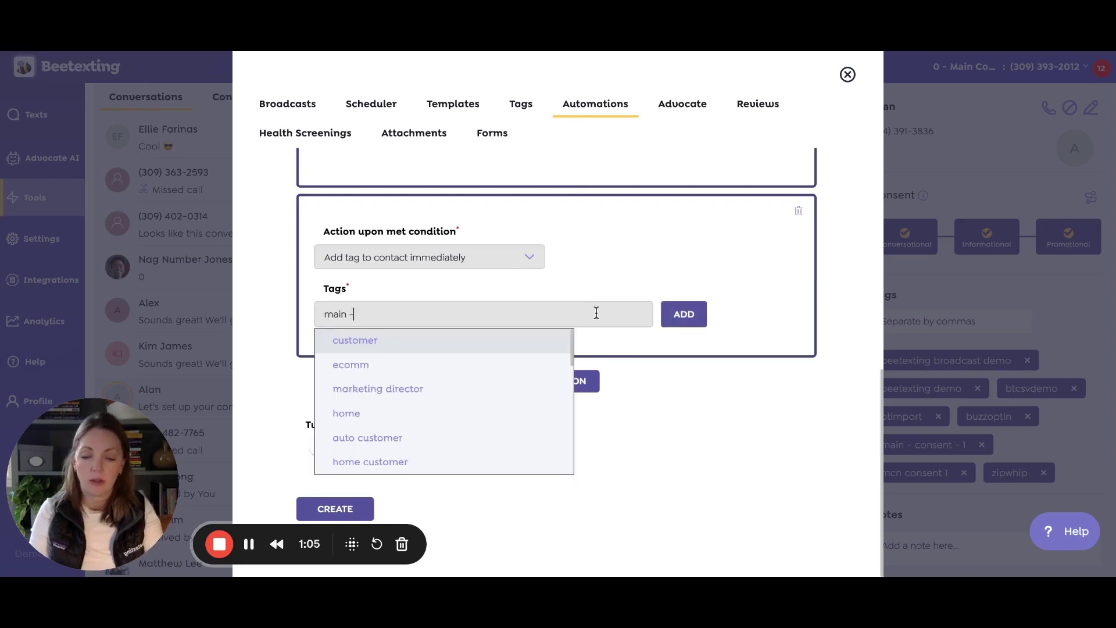
type(" consent")
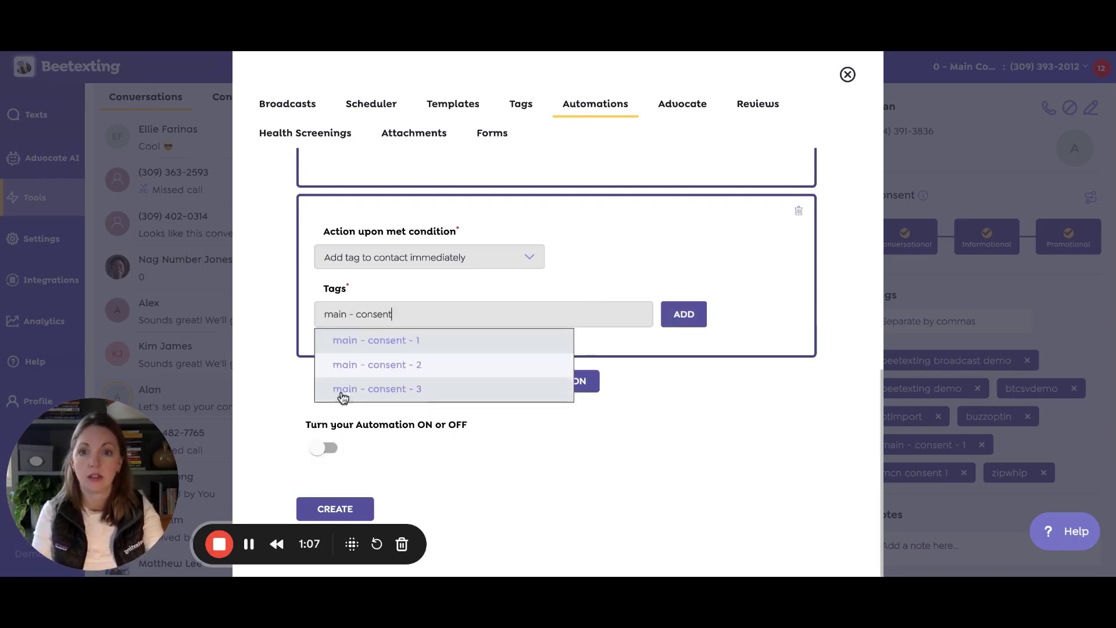
- Make the Option 3 automation add the main - consent - 3 tag, with room for another action
left_click(367, 393)
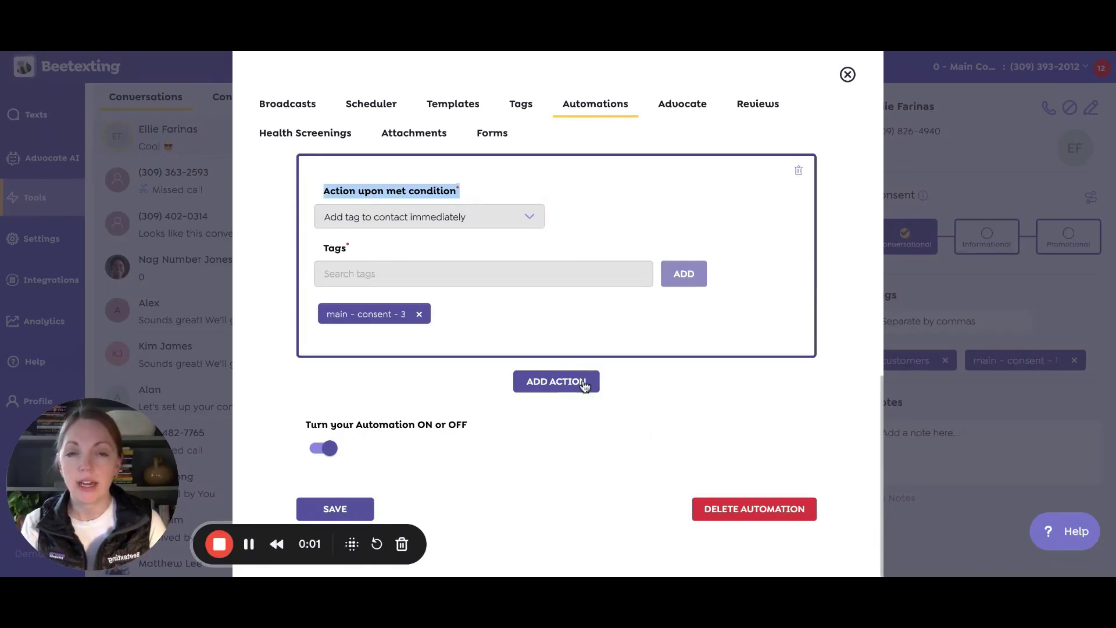
left_click(565, 381)
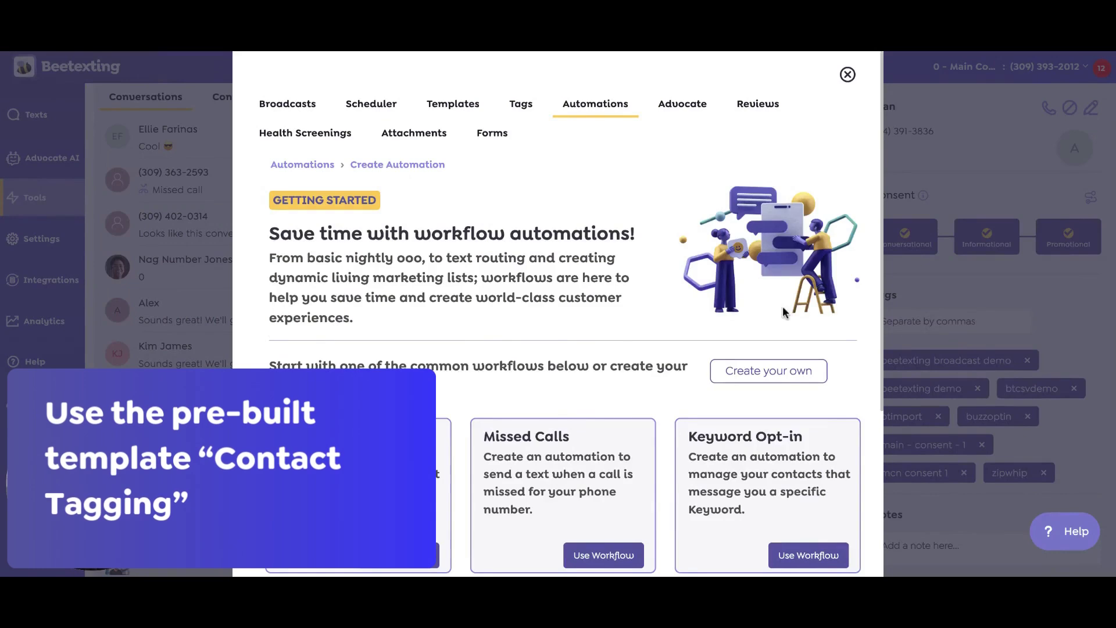
scroll(817, 424, "down", 3)
- Start a Contact Tagging automation that requires the main - consent - 1 tag
left_click(695, 502)
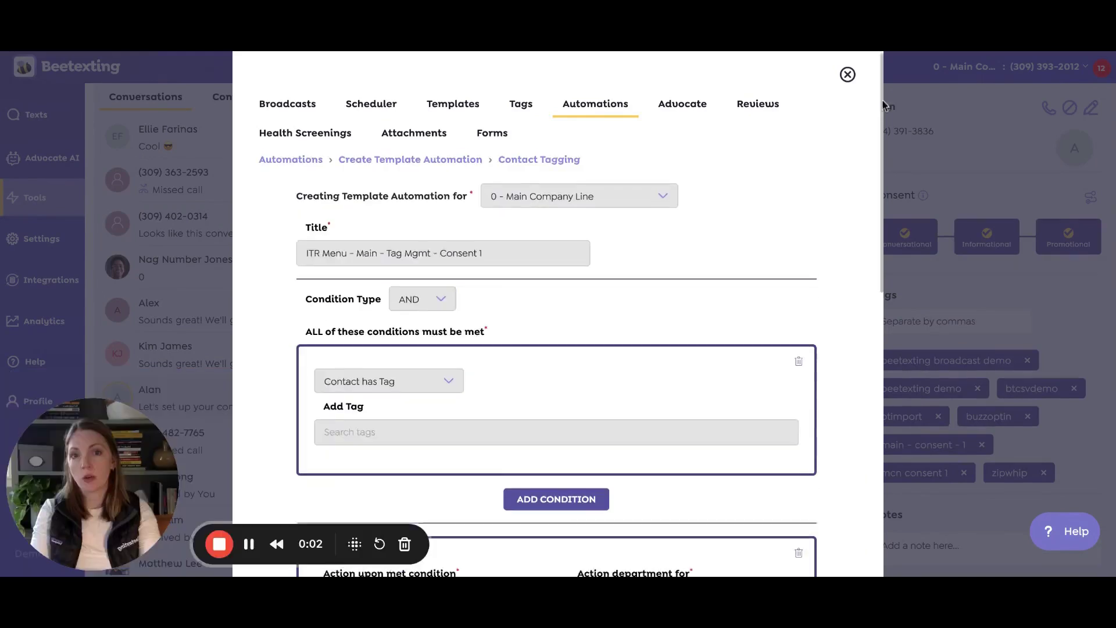
scroll(706, 262, "down", 2)
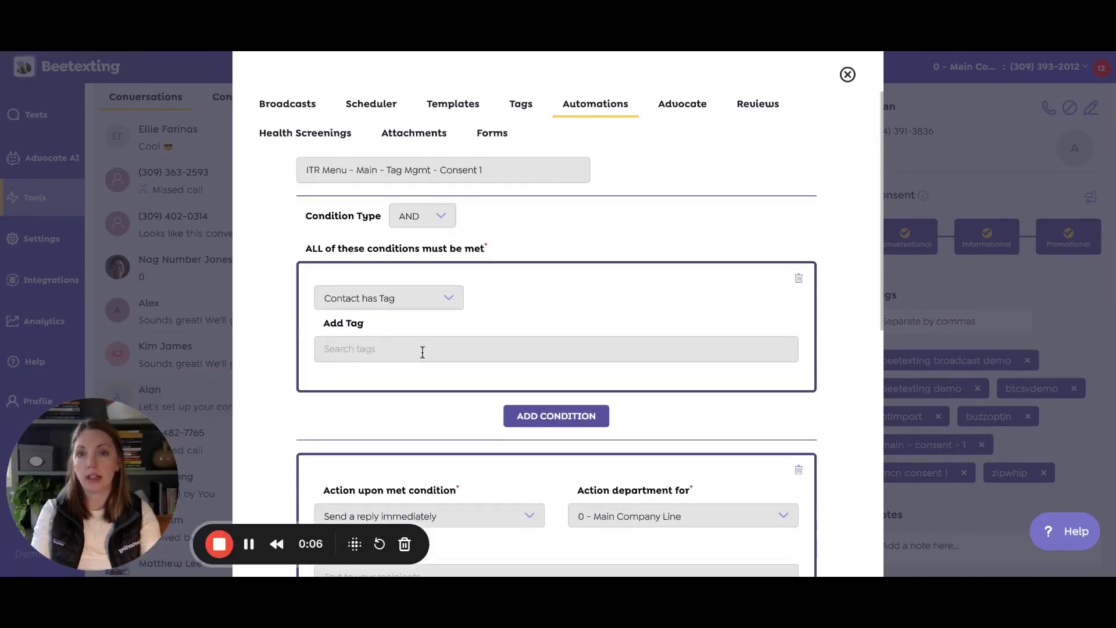
type("main - consent")
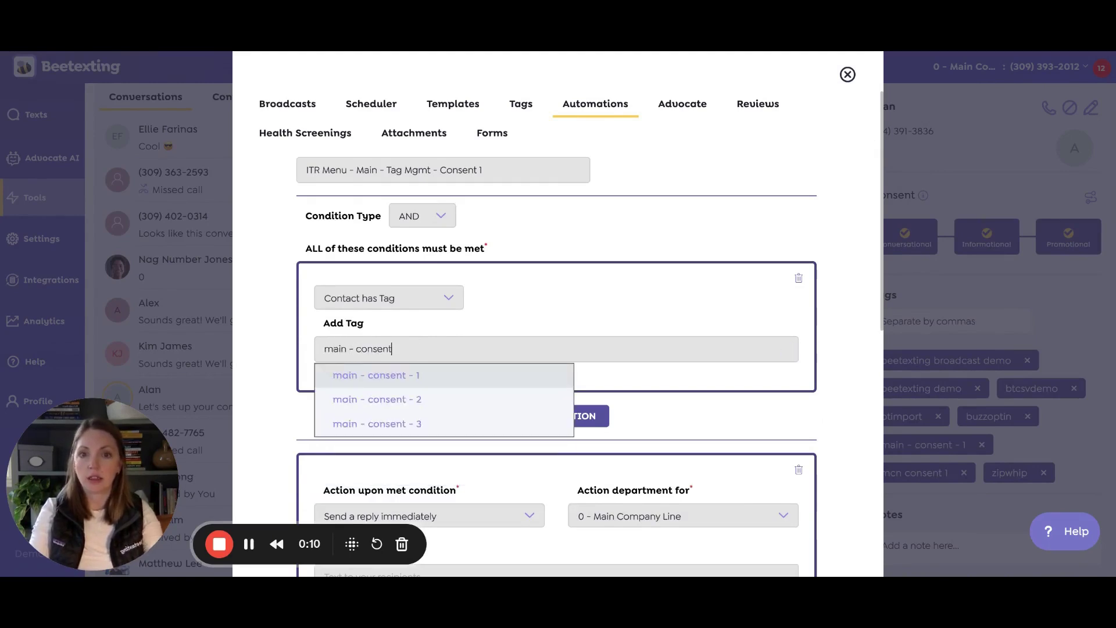
left_click(369, 376)
left_click_drag(882, 174, 879, 312)
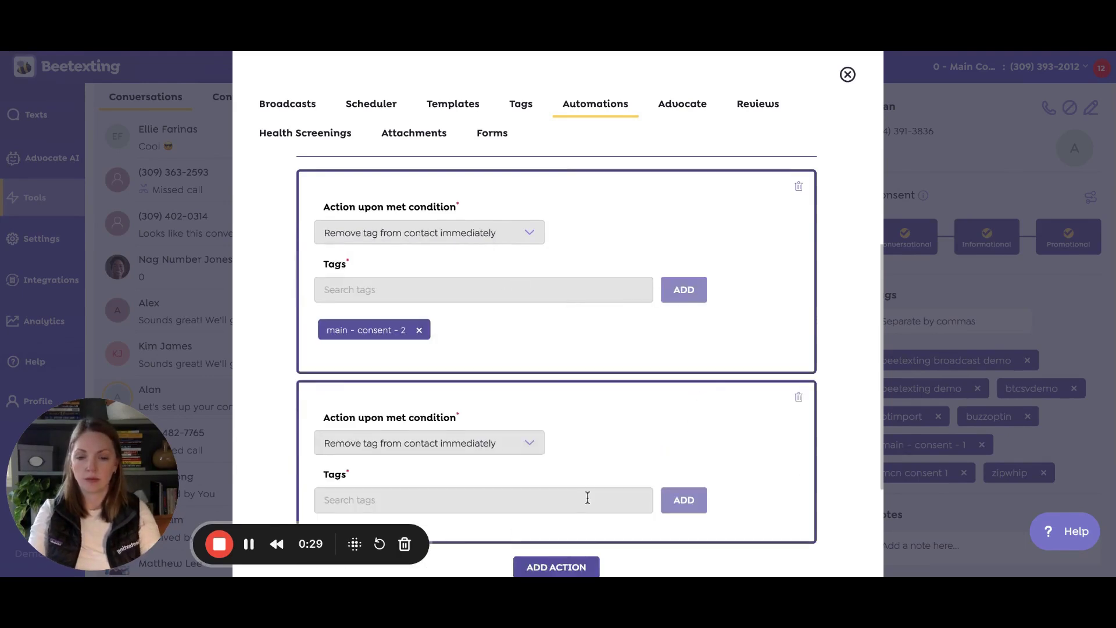
type("main")
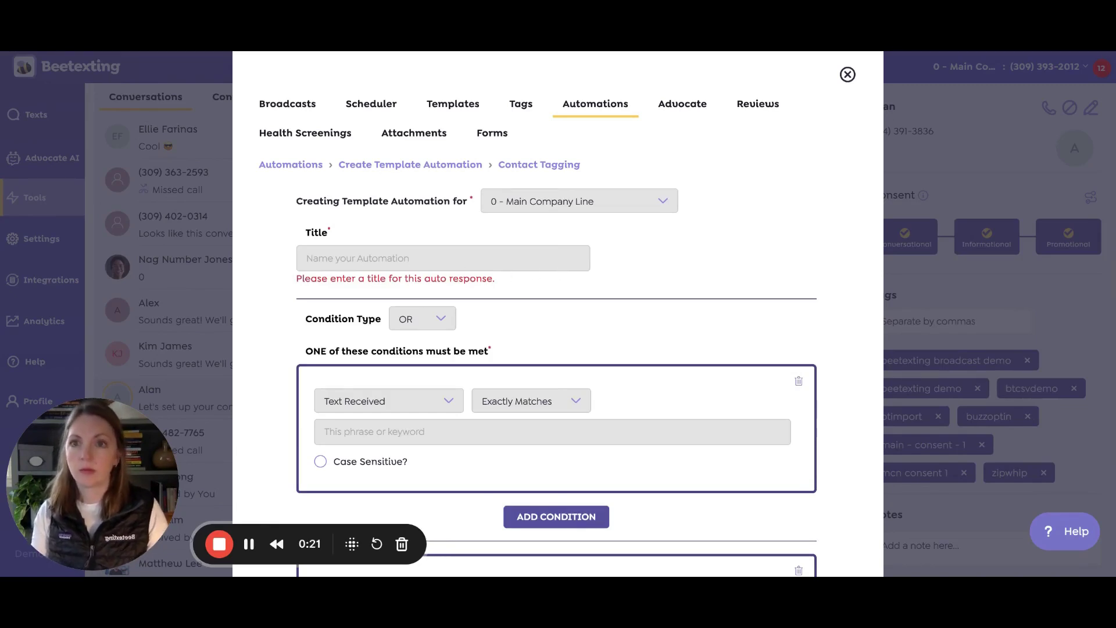
- Paste the Consent 2 title and require all conditions, including the main - consent - 2 tag
left_click(396, 258)
type("ITR Menu - Main - Tag Mgmt - Consent 2")
scroll(593, 332, "down", 2)
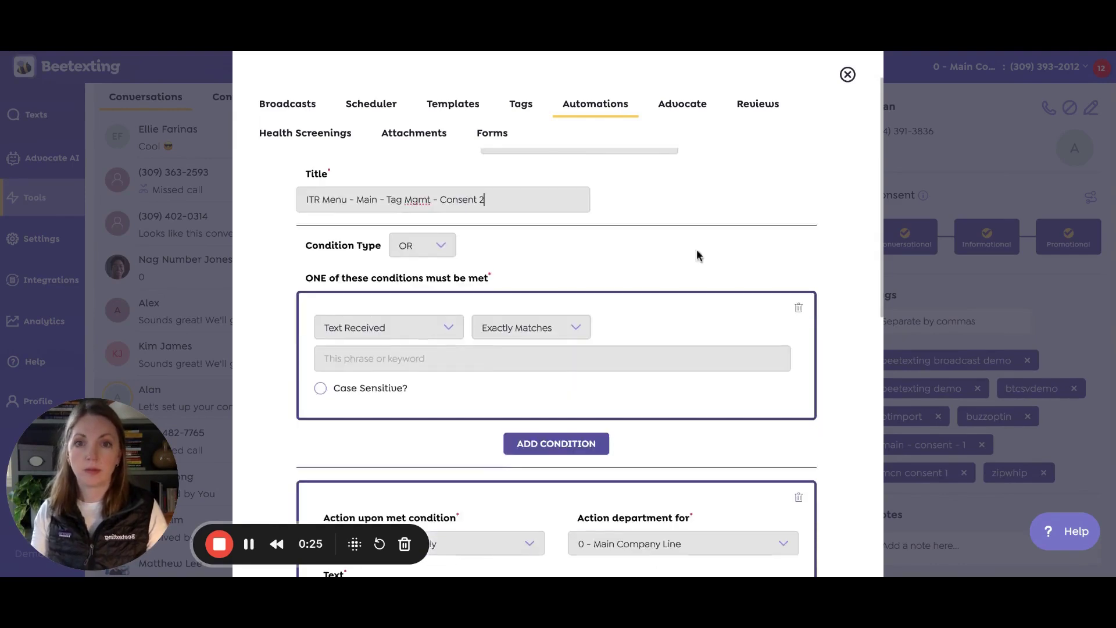
left_click(445, 247)
type("main - cons")
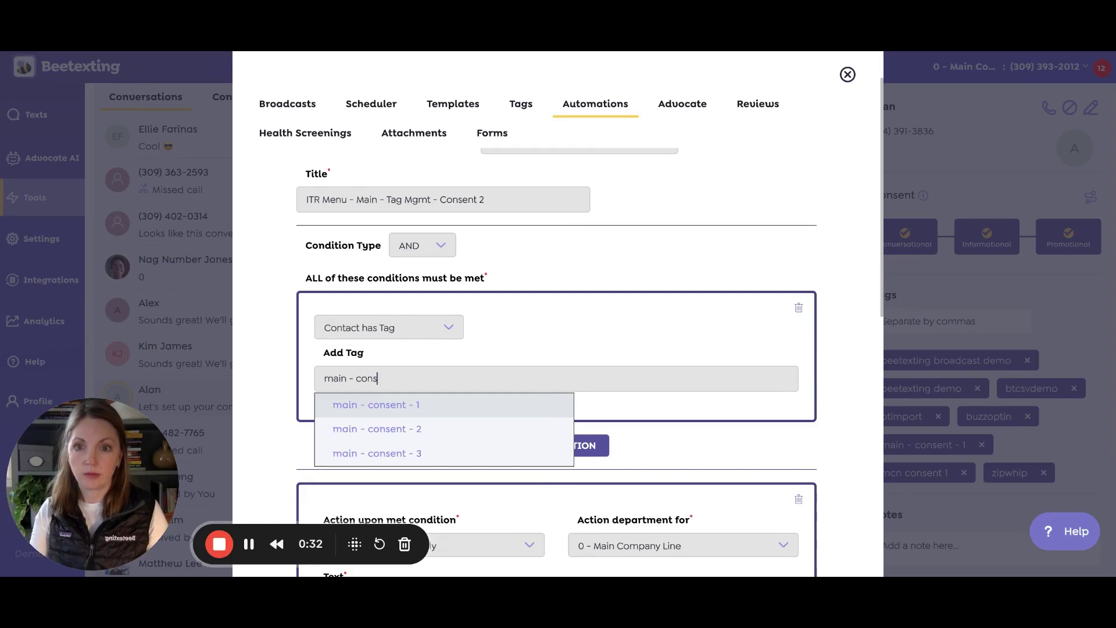
left_click(418, 428)
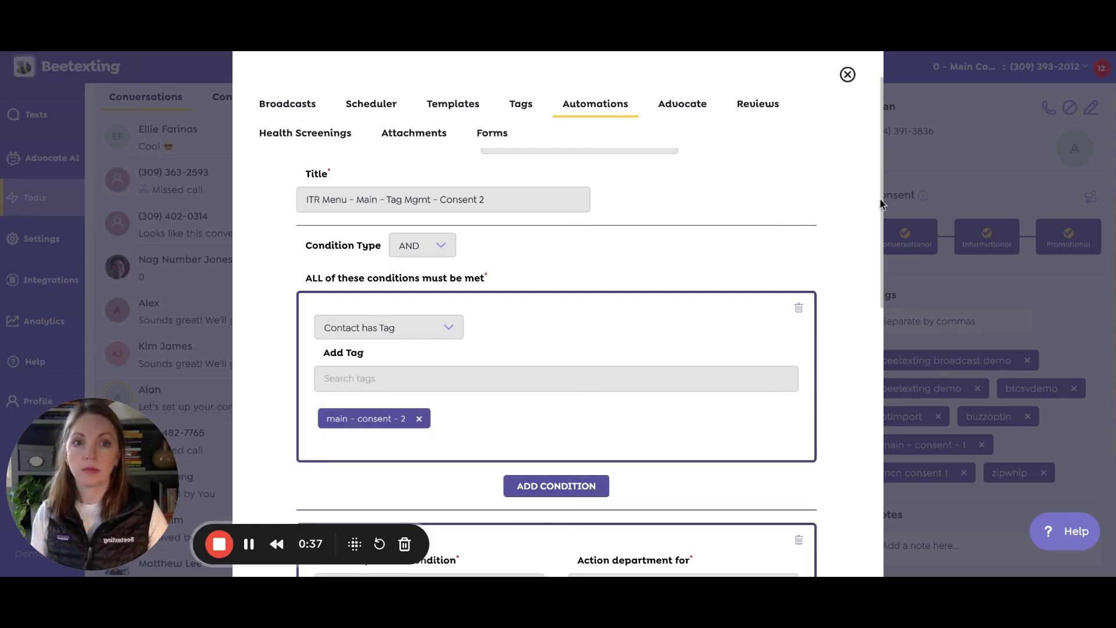
scroll(882, 282, "down", 4)
scroll(883, 281, "down", 4)
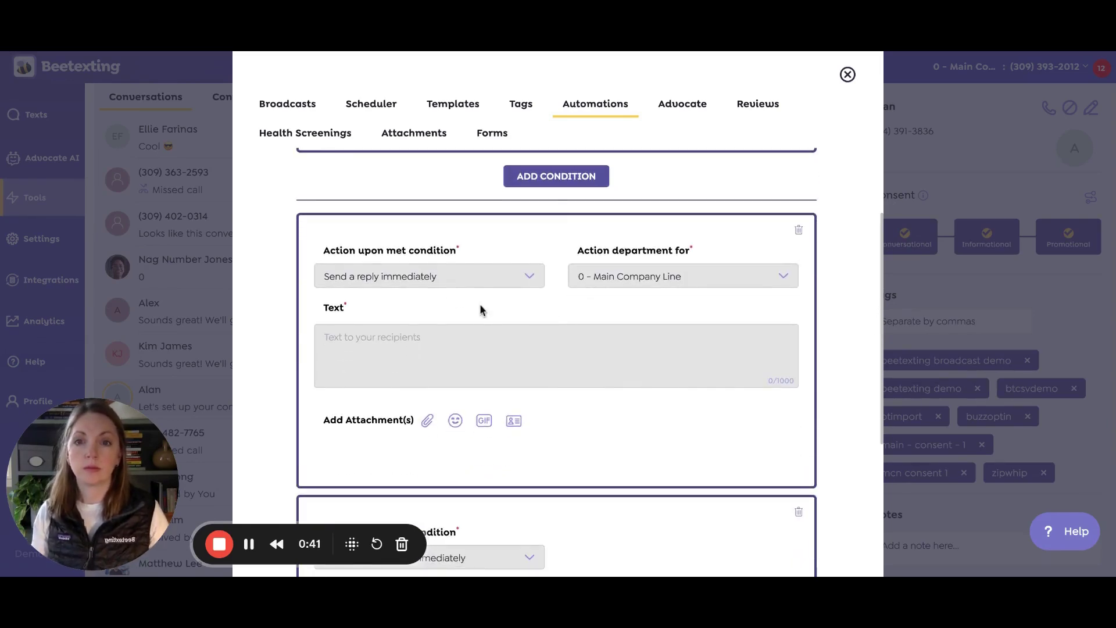
- Remove tags main - consent - 1 and main - consent - 3, and switch the automation on
left_click(463, 282)
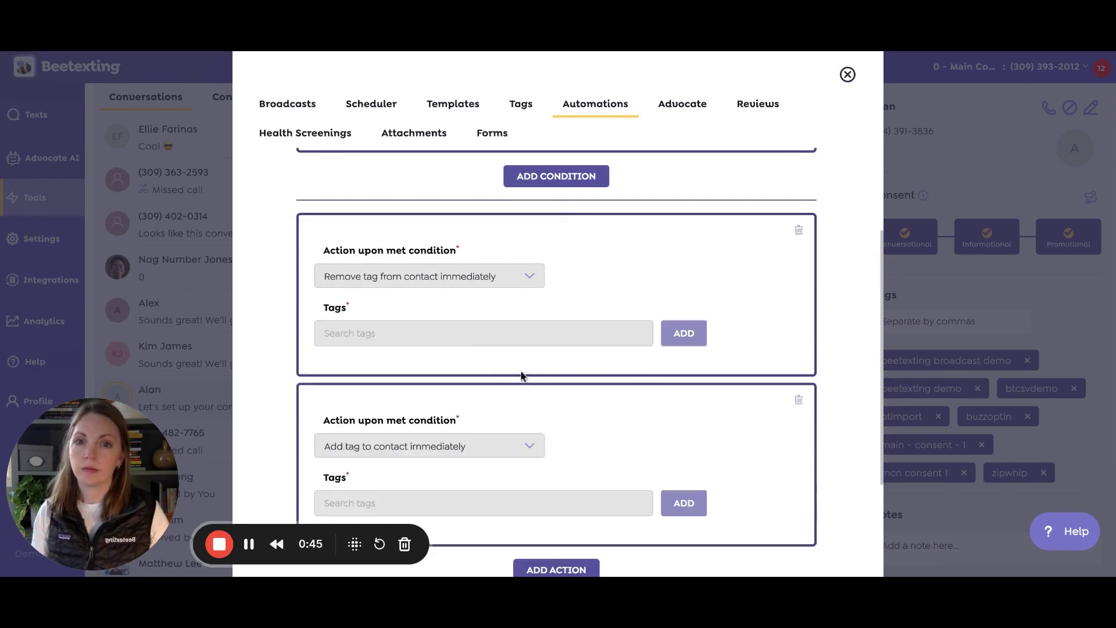
left_click(488, 332)
type("main")
left_click(532, 359)
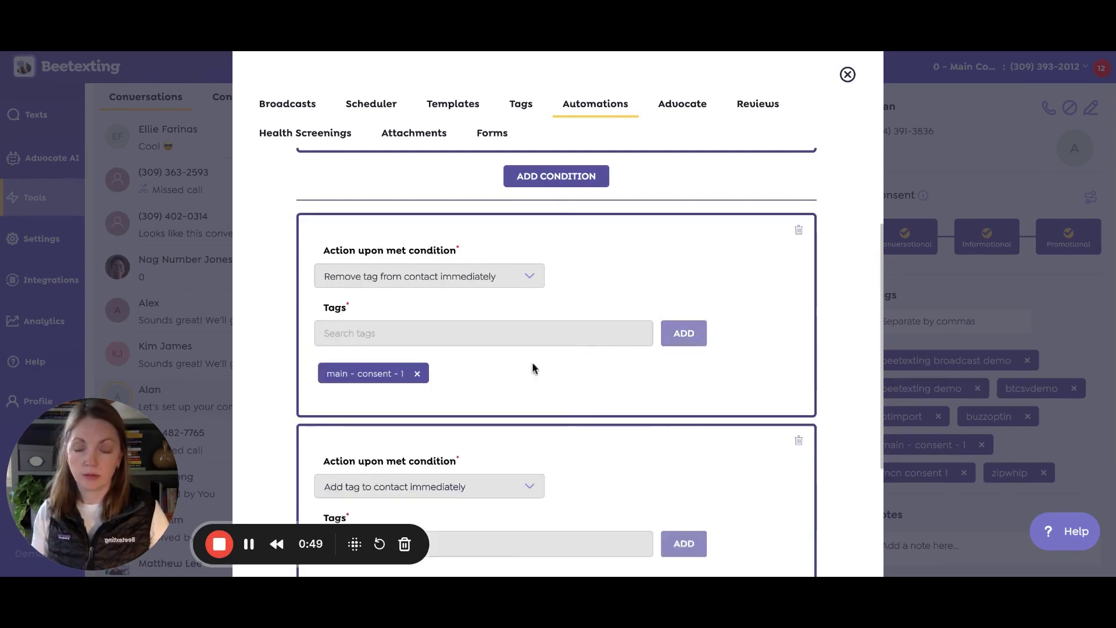
scroll(733, 485, "down", 3)
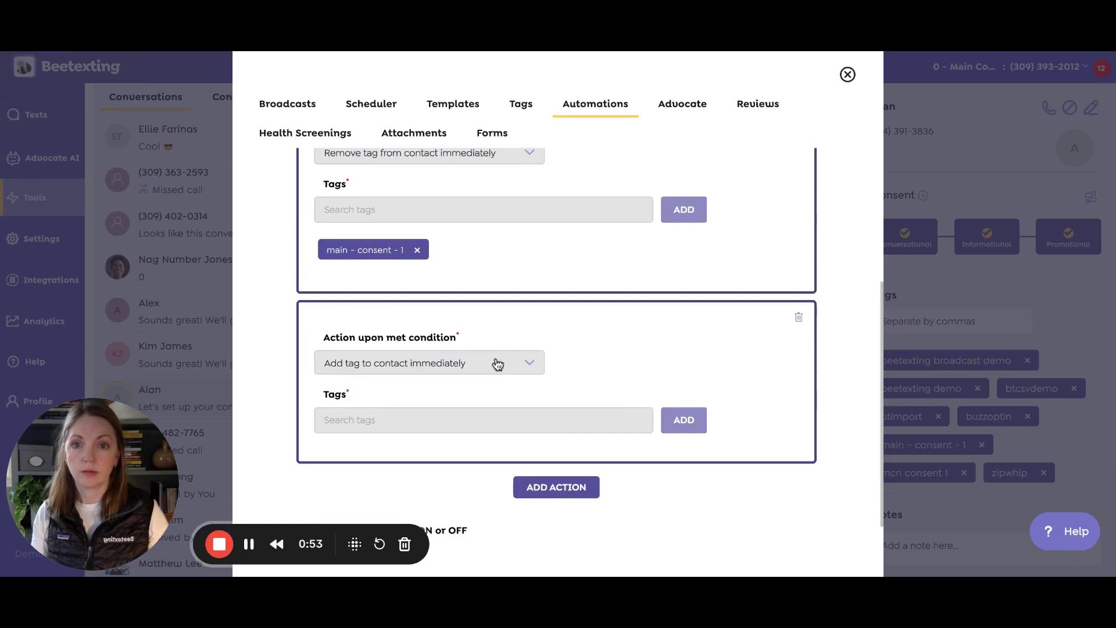
left_click(497, 364)
left_click(504, 420)
type("main")
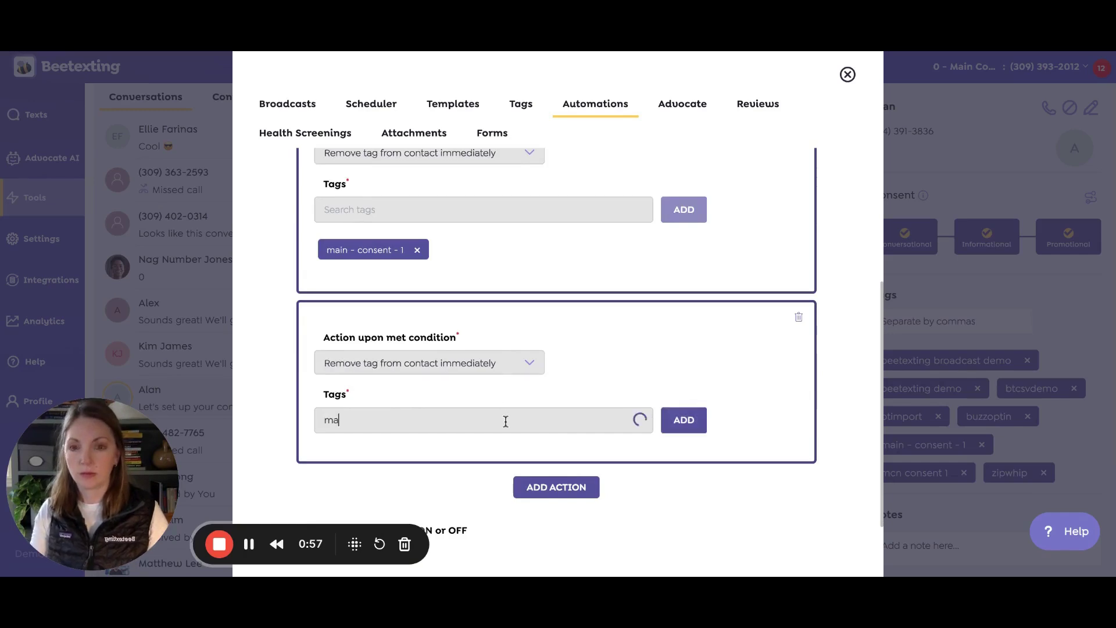
left_click(484, 494)
scroll(697, 506, "down", 3)
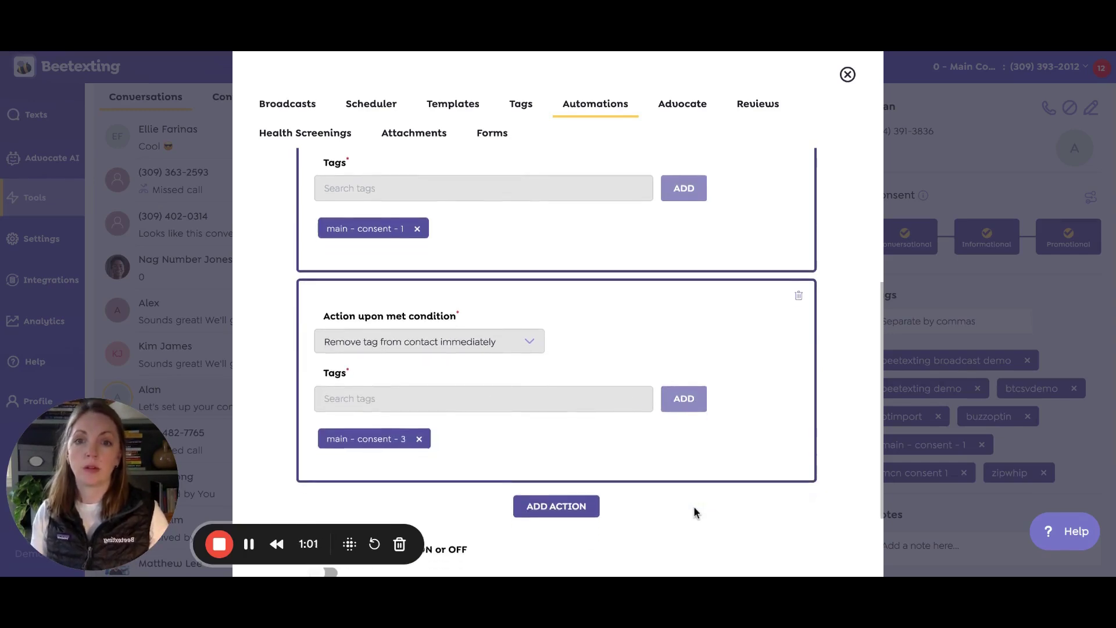
left_click(330, 449)
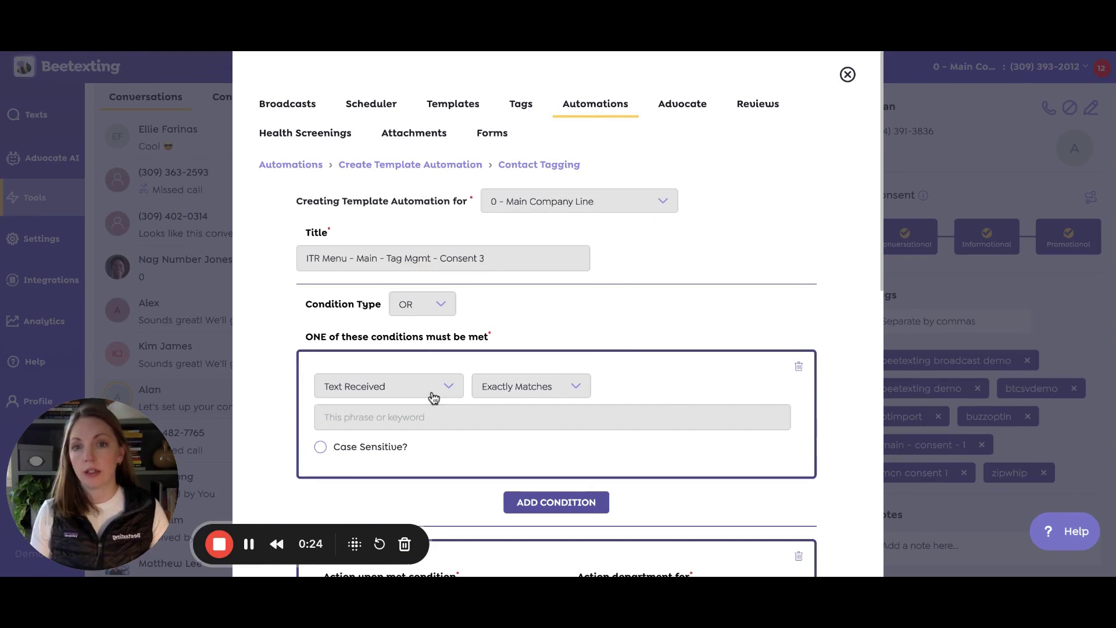
- Require the main - consent - 3 tag and have the first action remove main - consent - 1
left_click(517, 435)
type("main")
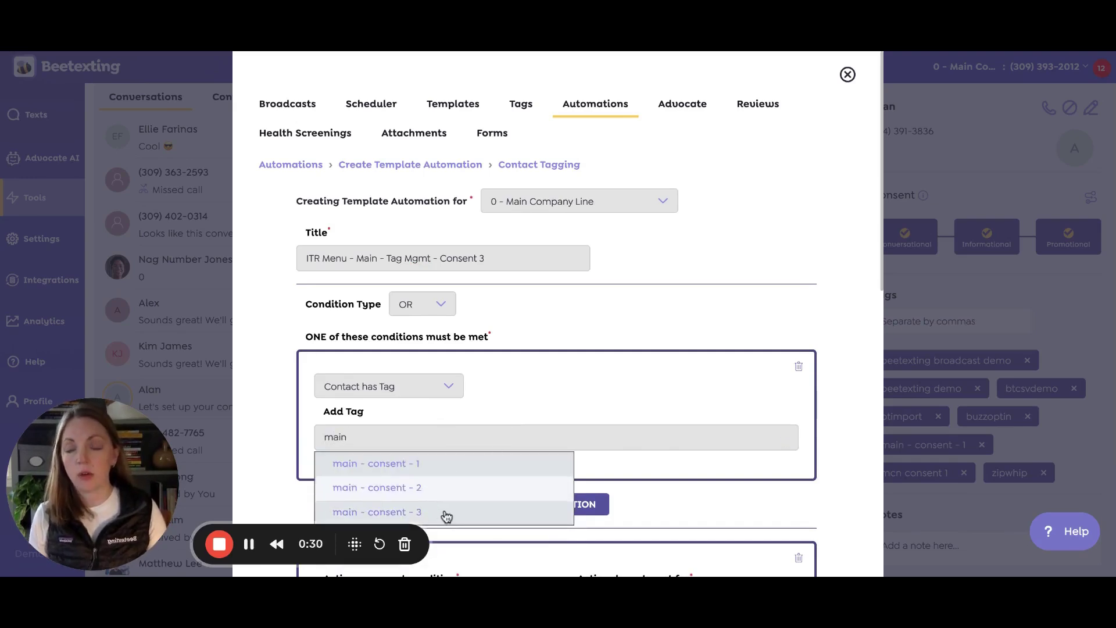
left_click(446, 515)
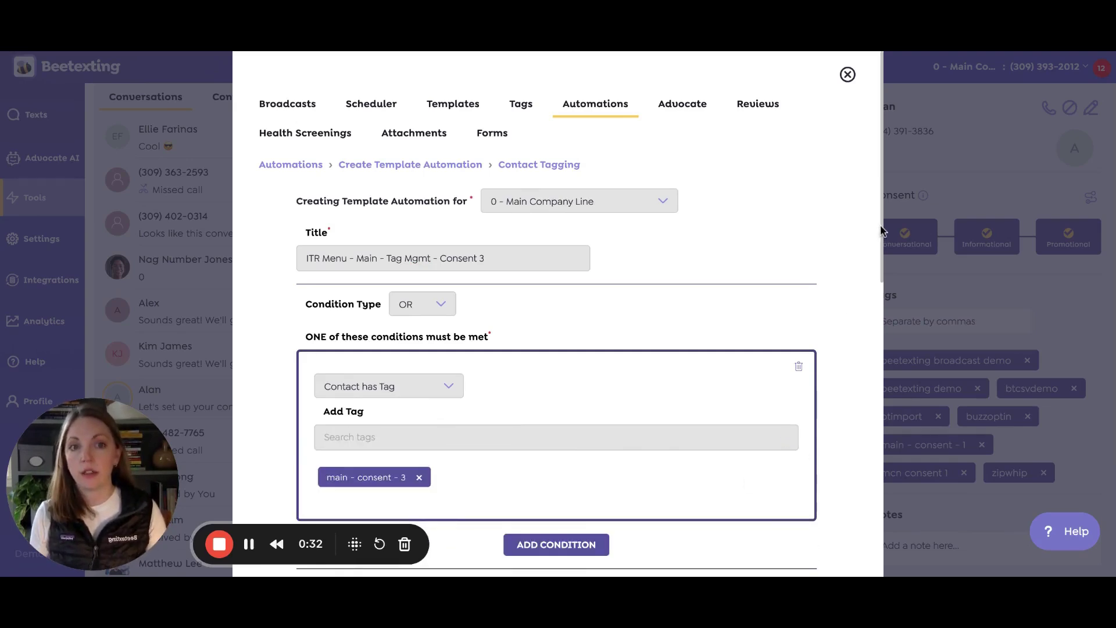
left_click_drag(881, 229, 881, 402)
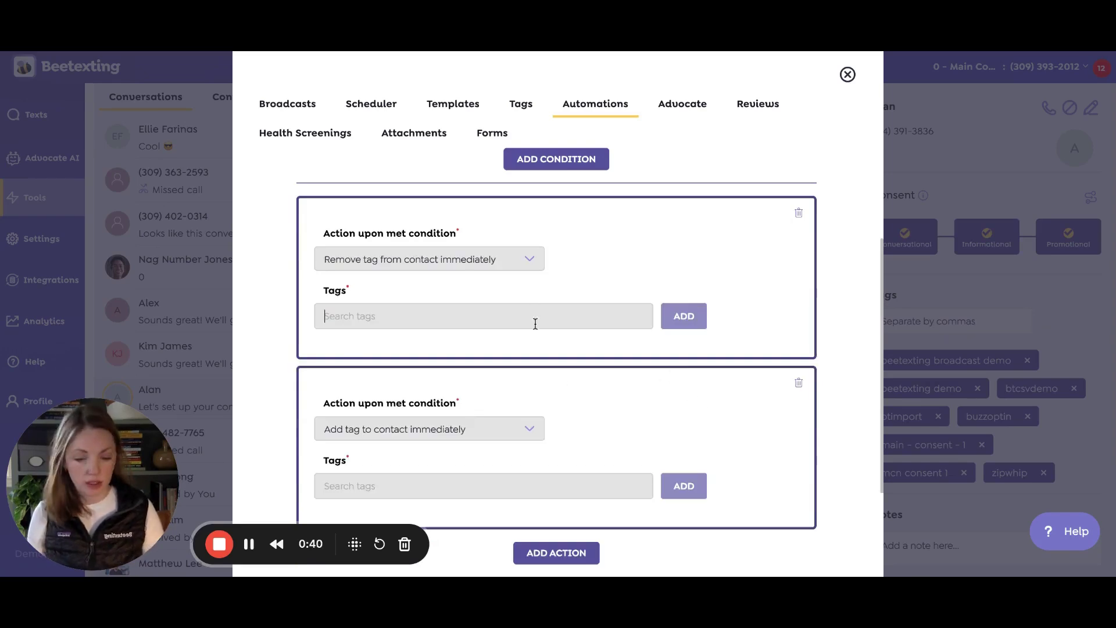
type("ma")
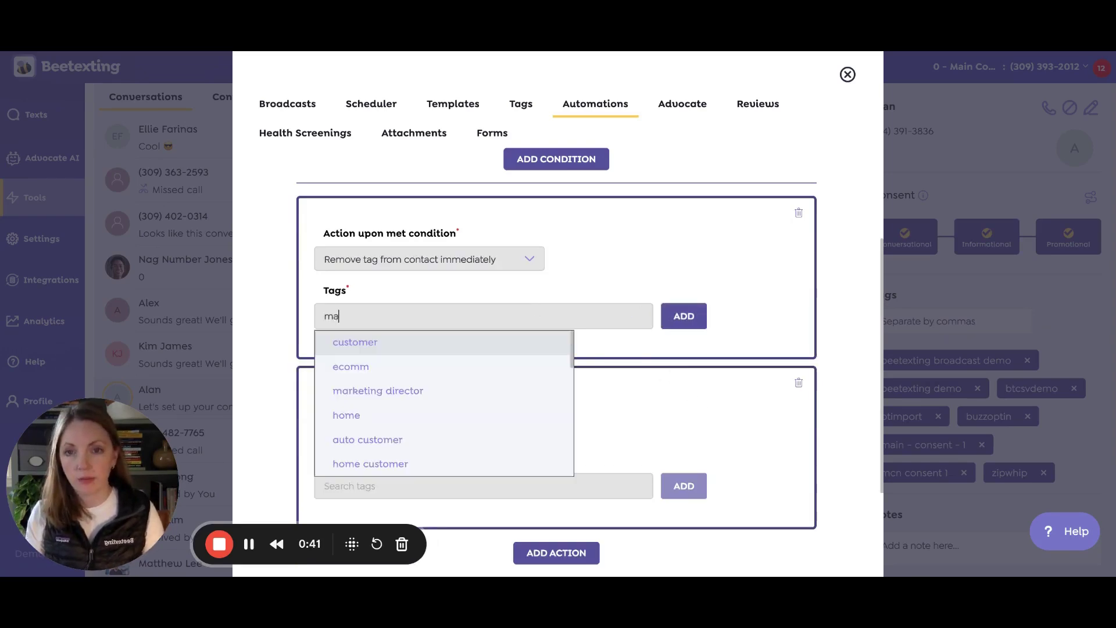
type("in")
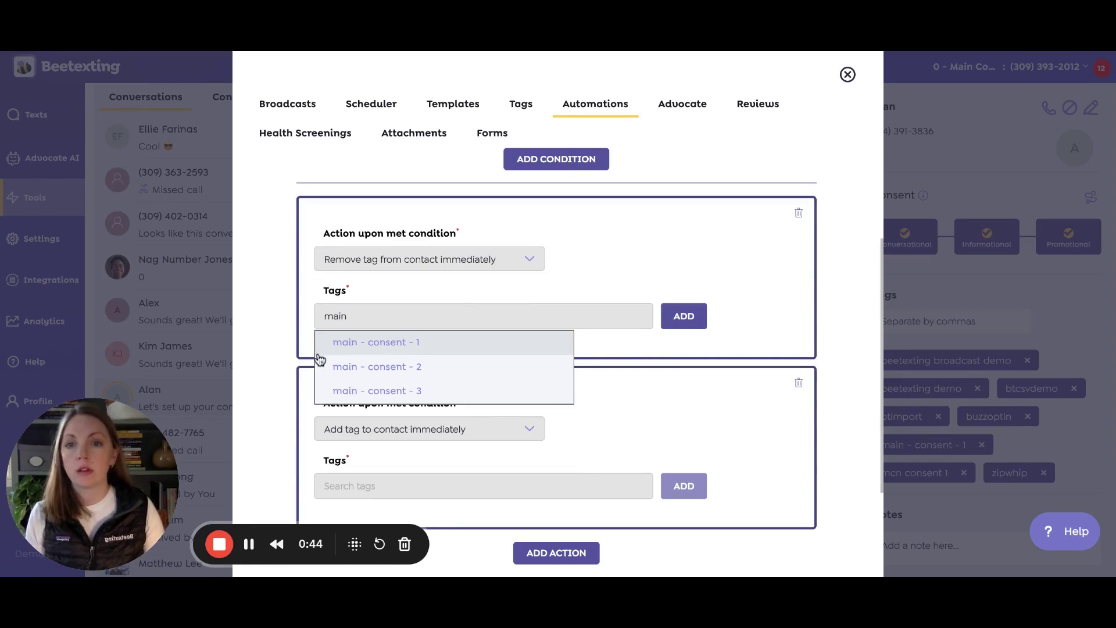
left_click(356, 350)
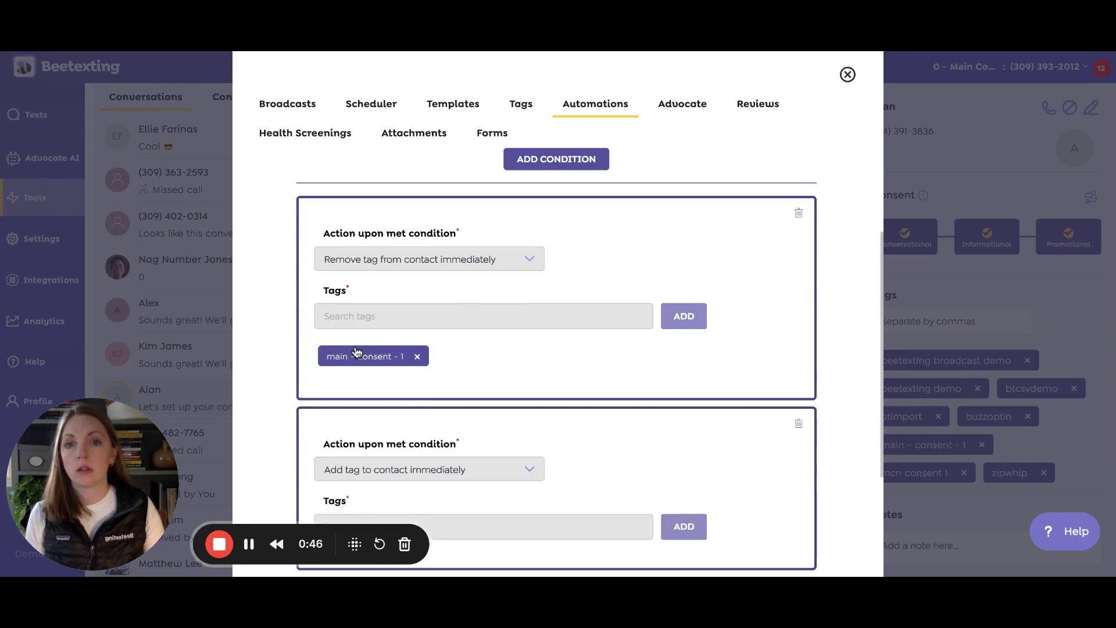
scroll(755, 403, "down", 5)
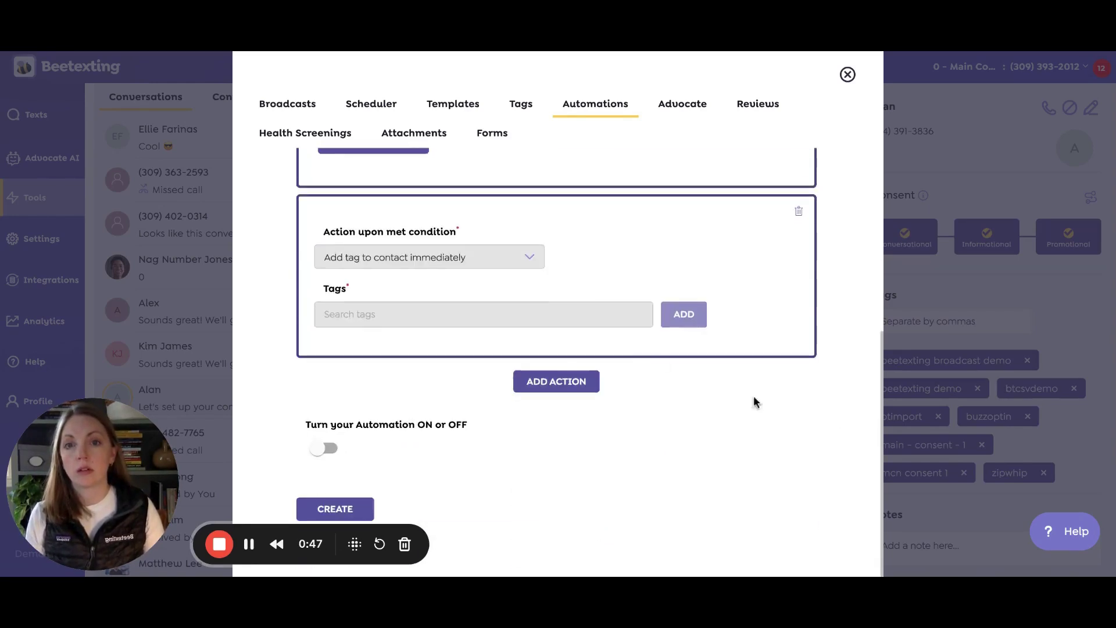
- Have the second action remove main - consent - 2, and switch the automation on
left_click(530, 257)
left_click(485, 297)
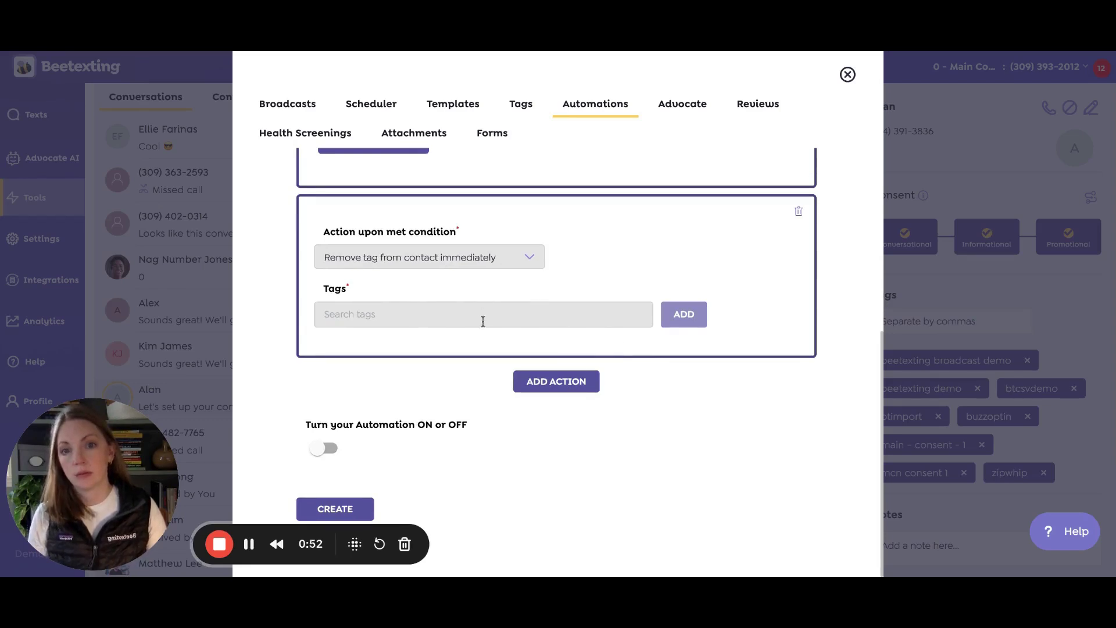
left_click(484, 318)
type("main")
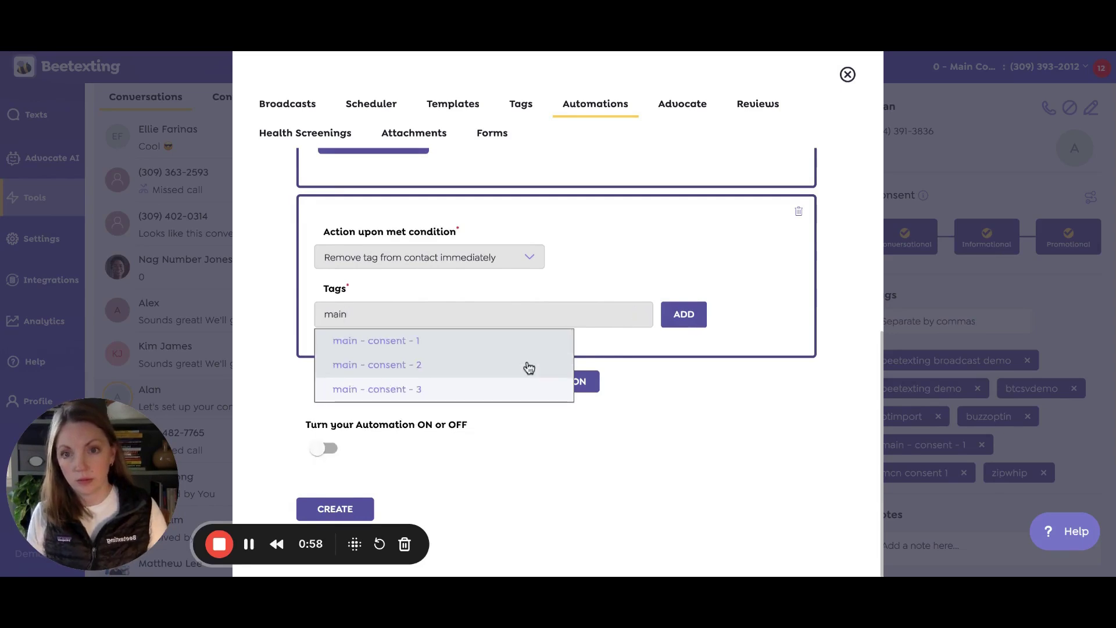
left_click(375, 367)
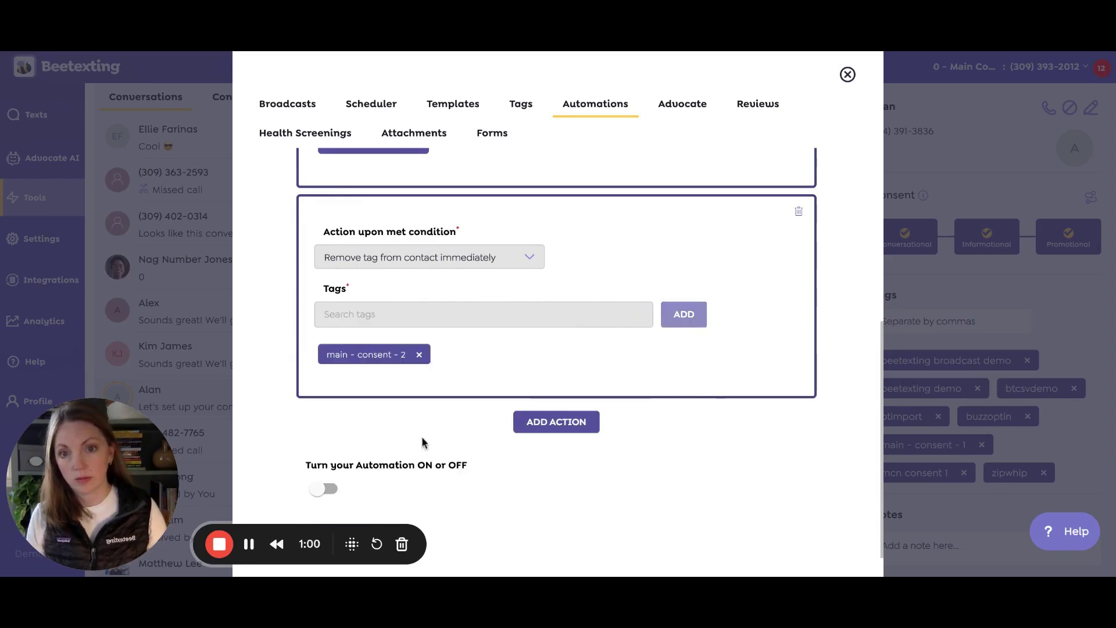
left_click(328, 490)
scroll(558, 515, "down", 1)
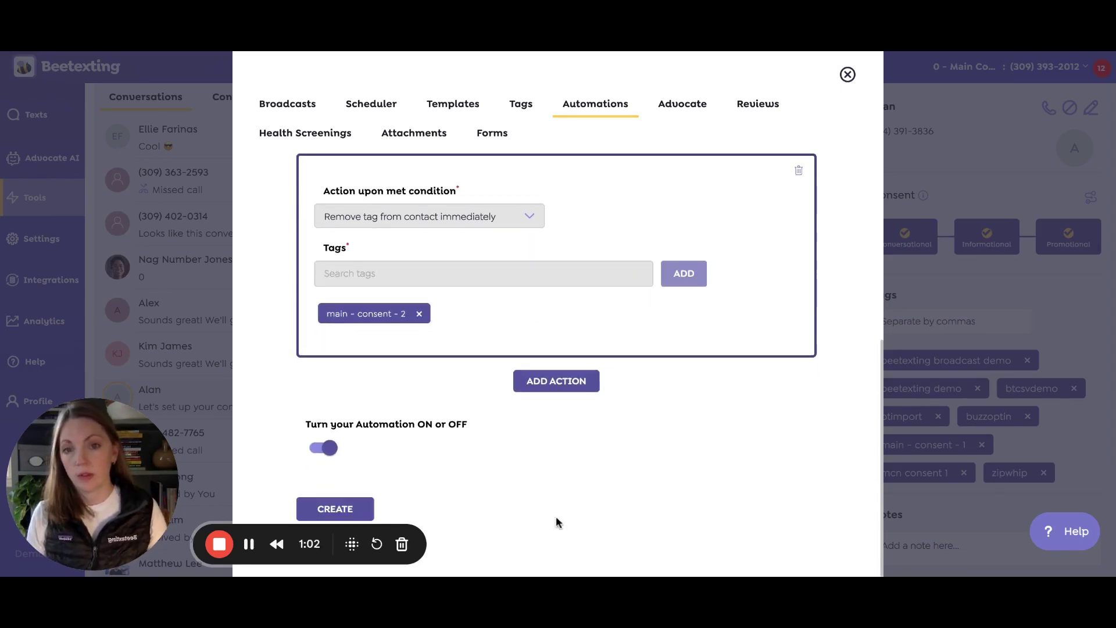